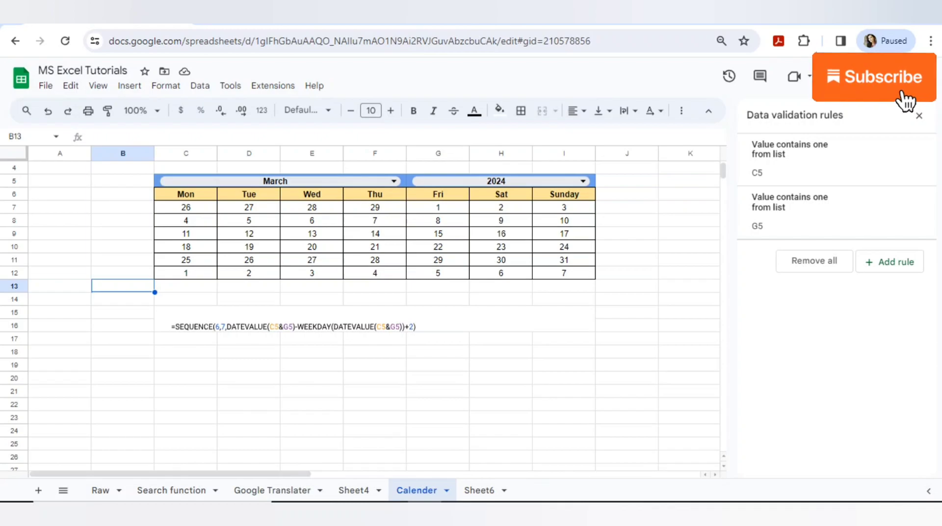
# Clear the calendar dates from C7:I12.
pyautogui.press('Right')
pyautogui.press('Up')
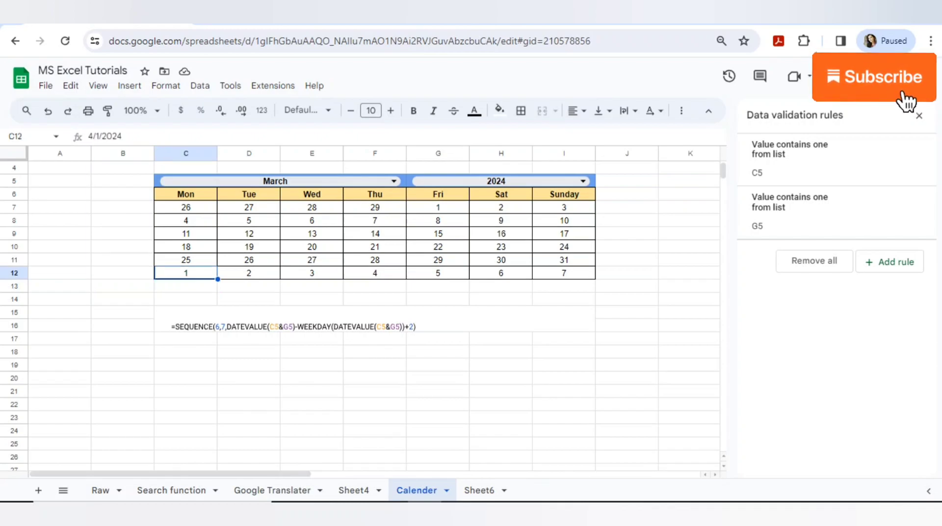
pyautogui.hotkey('ctrl', 'Up')
pyautogui.press('Down')
pyautogui.press('Down')
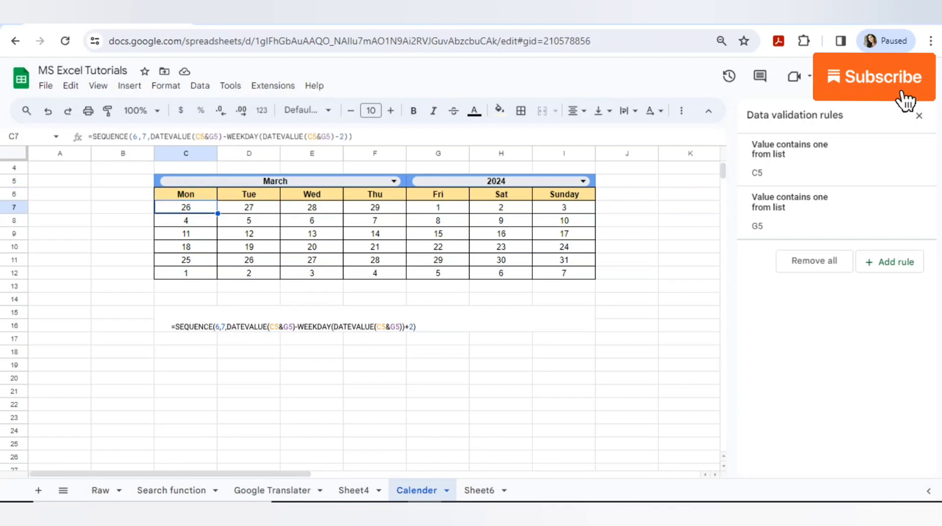
pyautogui.hotkey('ctrl', 'shift', 'Down')
pyautogui.hotkey('ctrl', 'shift', 'Right')
pyautogui.press('Delete')
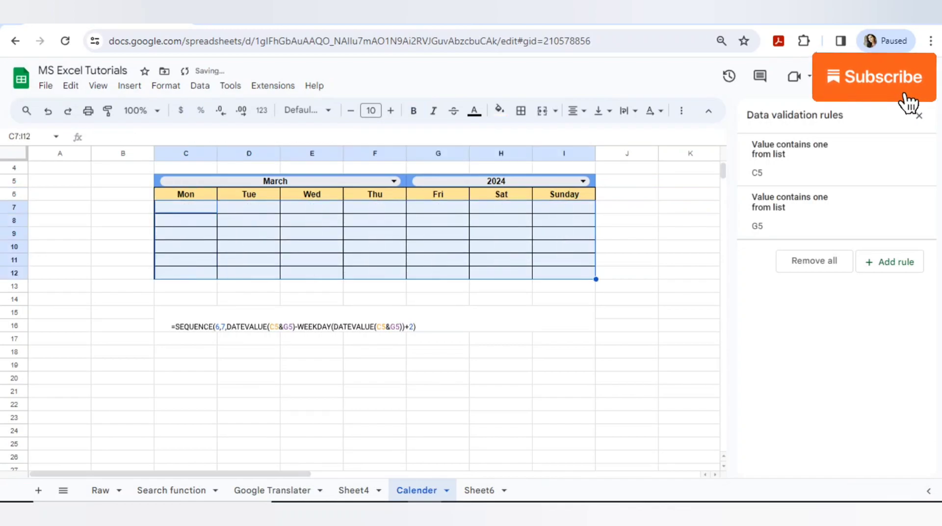
# Clear the month and year row C5:I5, including its dropdowns, merged cells and fill colour.
pyautogui.press('Up')
pyautogui.press('Up')
pyautogui.press('Left')
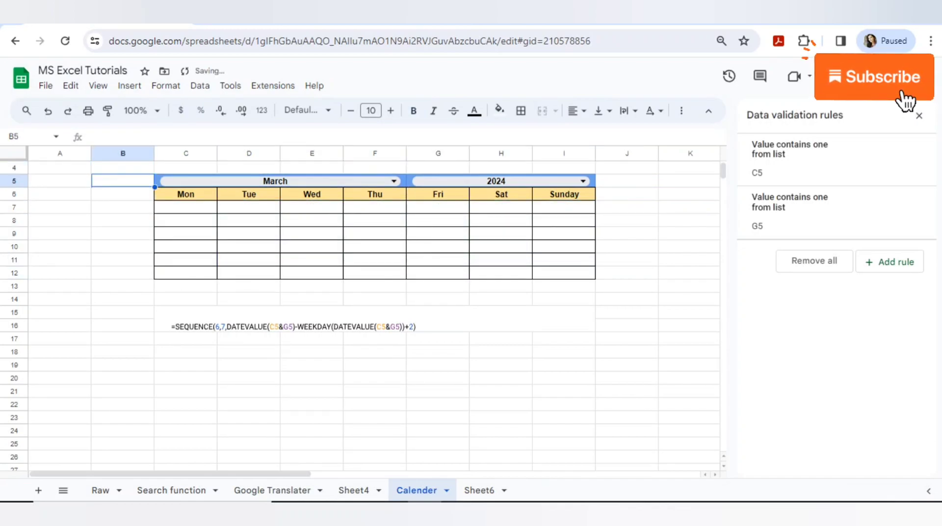
pyautogui.press('Right')
pyautogui.hotkey('shift', 'Right')
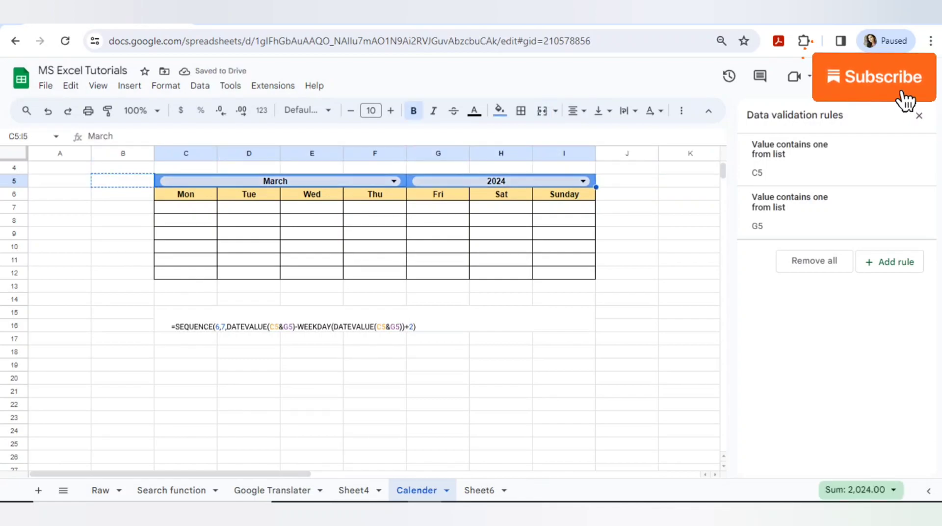
pyautogui.press('Delete')
pyautogui.press('Left')
pyautogui.press('Down')
pyautogui.press('Right')
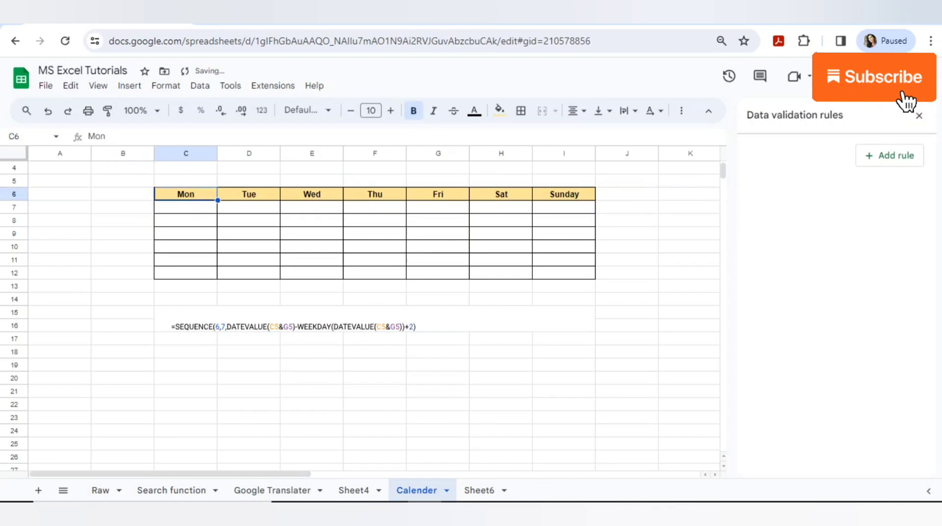
pyautogui.hotkey('ctrl', 'shift', 'Right')
pyautogui.hotkey('ctrl', 'shift', 'Down')
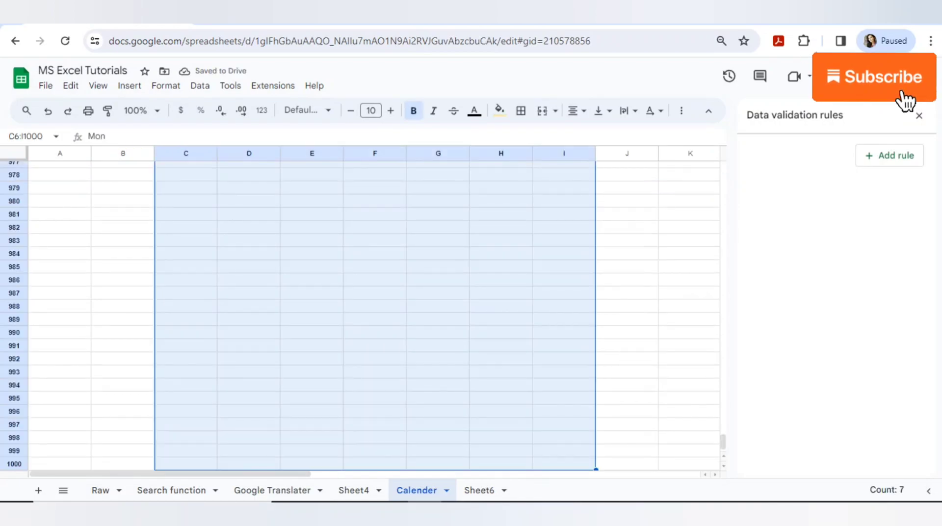
pyautogui.press('Up')
pyautogui.press('Down')
pyautogui.press('Right')
pyautogui.press('Right')
pyautogui.press('Right')
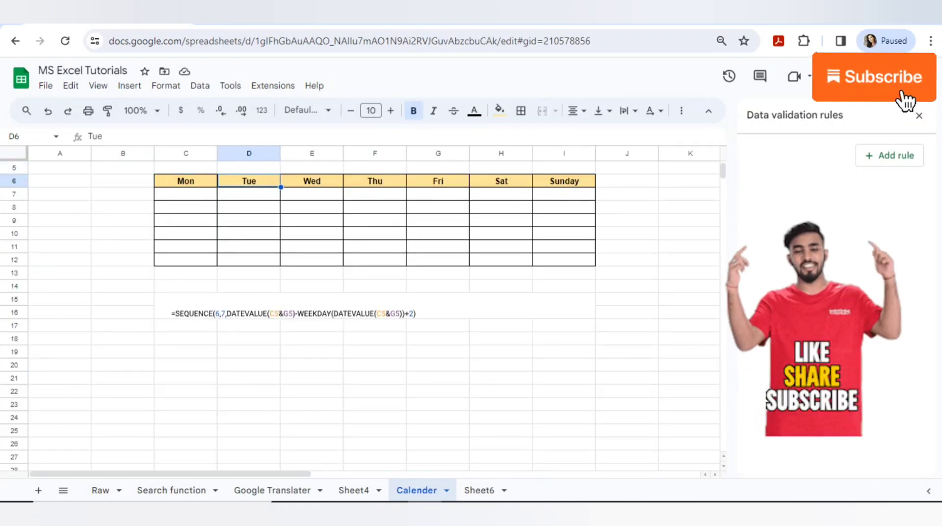
# Examine the width and height of the empty calendar grid along C7:I7 and C7:C12.
pyautogui.press('Left')
pyautogui.press('Left')
pyautogui.press('Left')
pyautogui.press('Down')
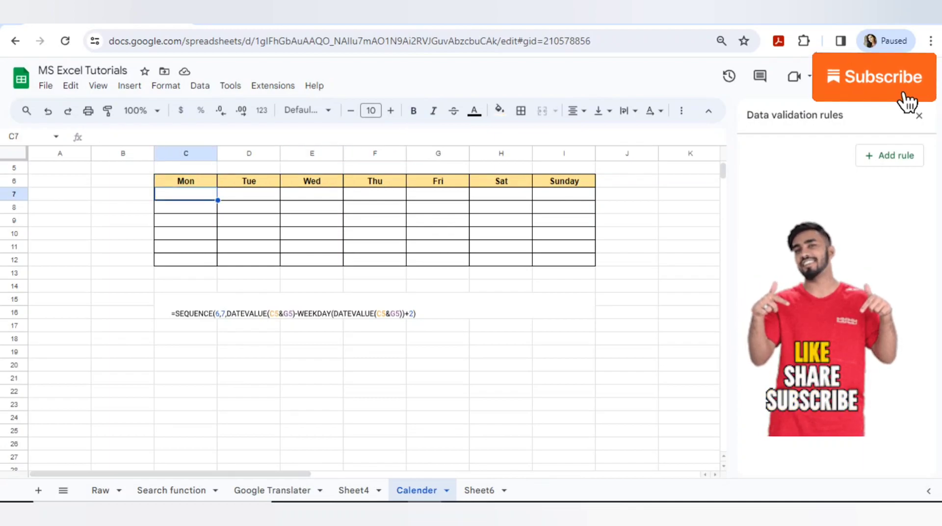
pyautogui.hotkey('shift', 'Right')
pyautogui.hotkey('shift', 'Right')
pyautogui.hotkey('shift', 'Right')
pyautogui.hotkey('shift', 'Right')
pyautogui.hotkey('shift', 'Right')
pyautogui.hotkey('shift', 'Right')
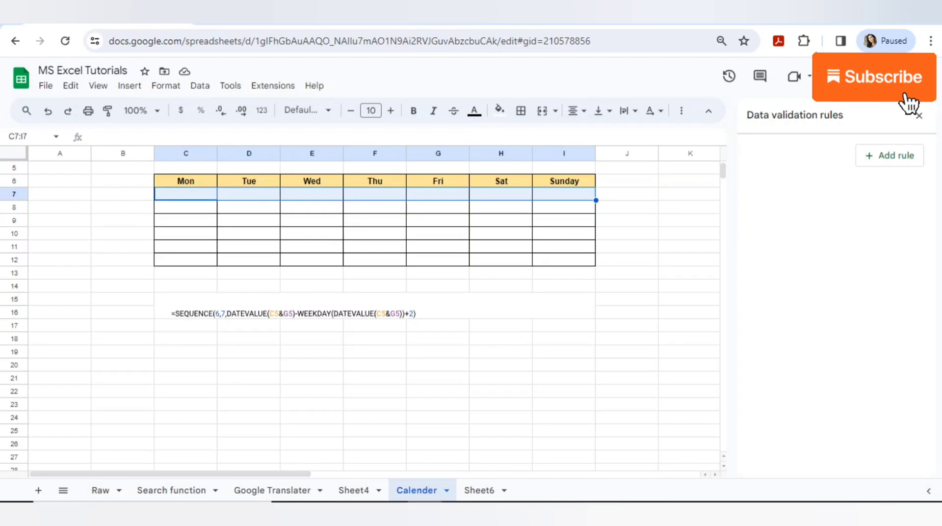
pyautogui.hotkey('shift', 'Left')
pyautogui.hotkey('shift', 'Left')
pyautogui.hotkey('shift', 'Left')
pyautogui.hotkey('shift', 'Left')
pyautogui.hotkey('shift', 'Left')
pyautogui.hotkey('shift', 'Left')
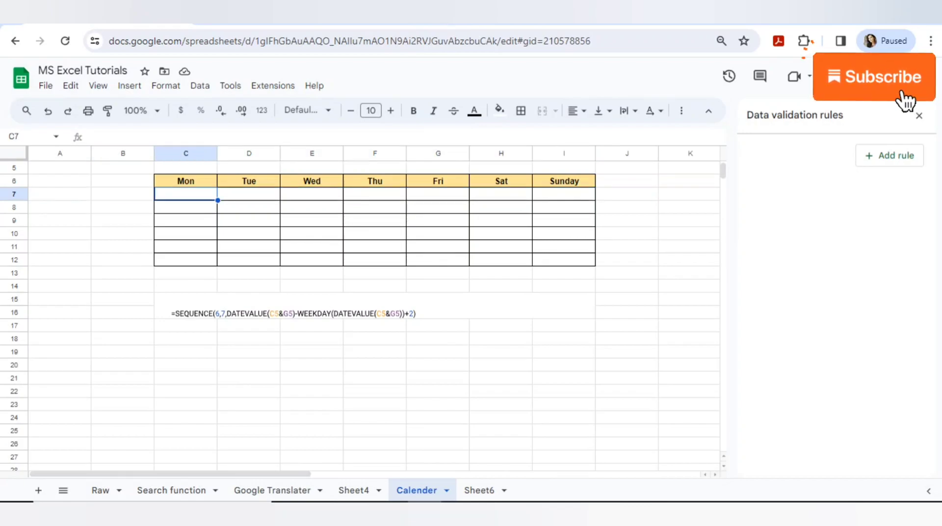
pyautogui.hotkey('shift', 'Down')
pyautogui.hotkey('shift', 'Down')
pyautogui.hotkey('shift', 'Down')
pyautogui.hotkey('shift', 'Down')
pyautogui.hotkey('shift', 'Down')
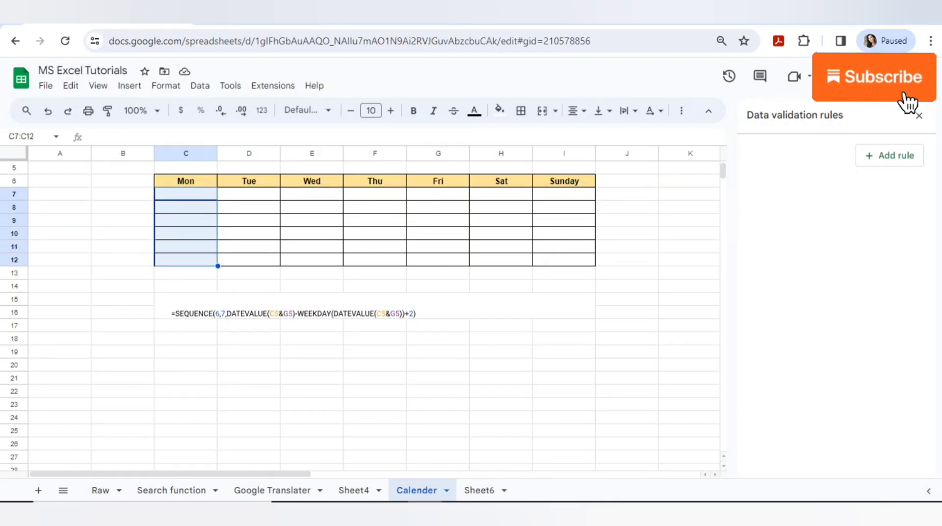
# Enter Jan in C5 above the weekday headers and merge C5:F5 into one month cell.
pyautogui.press('Up')
pyautogui.press('Up')
pyautogui.hotkey('shift', 'Right')
pyautogui.press('Left')
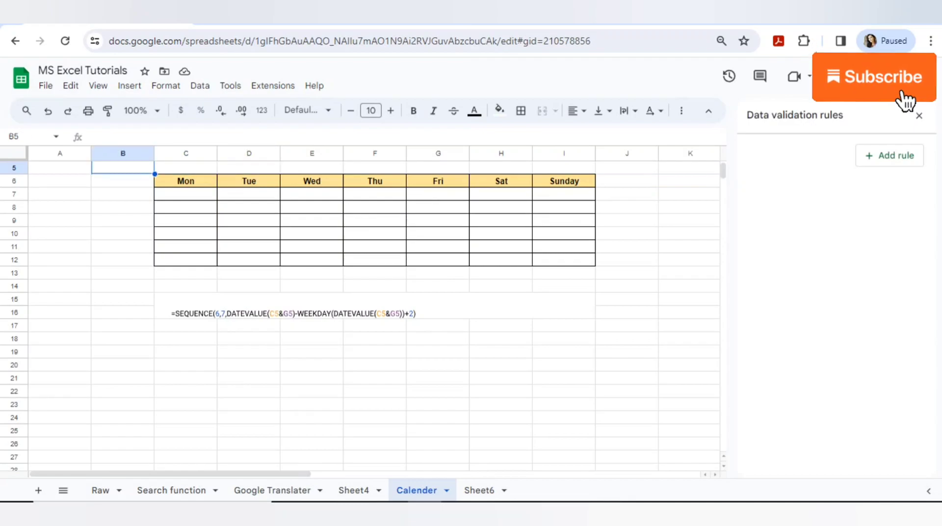
pyautogui.press('Right')
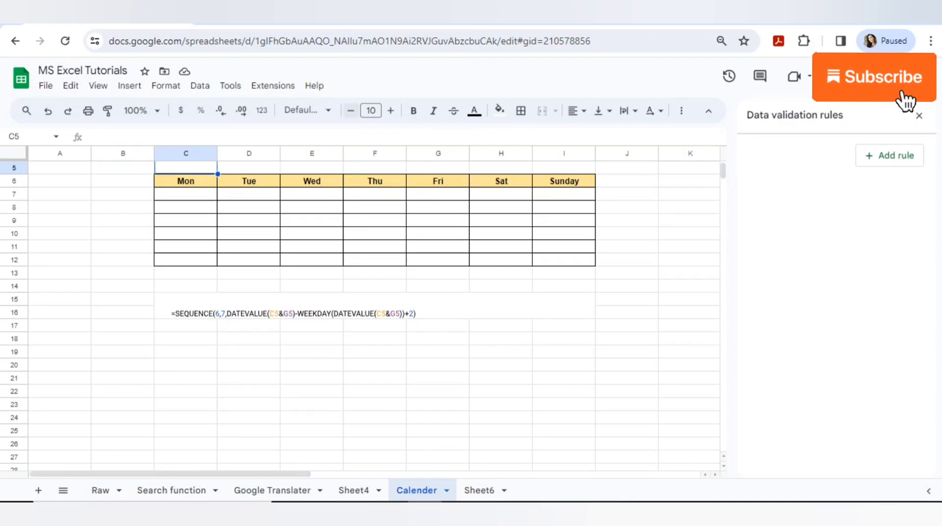
pyautogui.write('Jan')
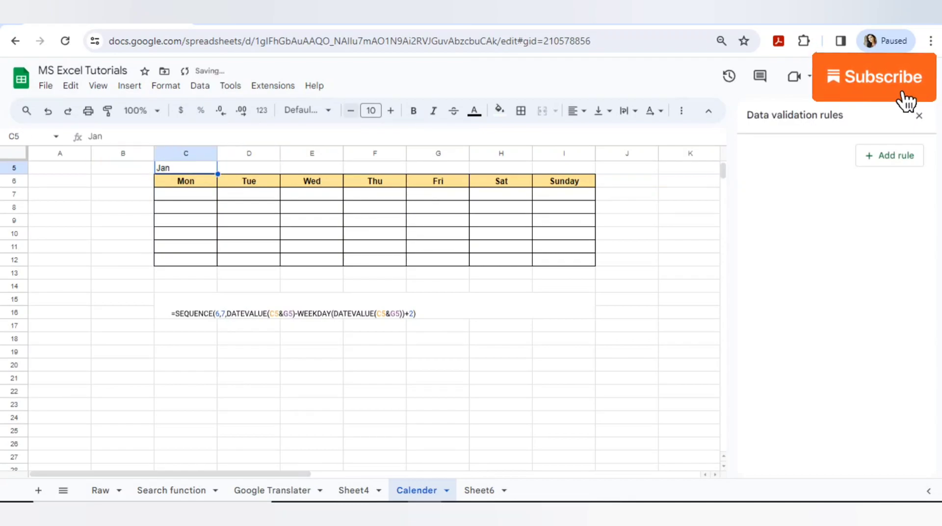
pyautogui.hotkey('shift', 'Right')
pyautogui.hotkey('shift', 'Right')
pyautogui.hotkey('shift', 'Right')
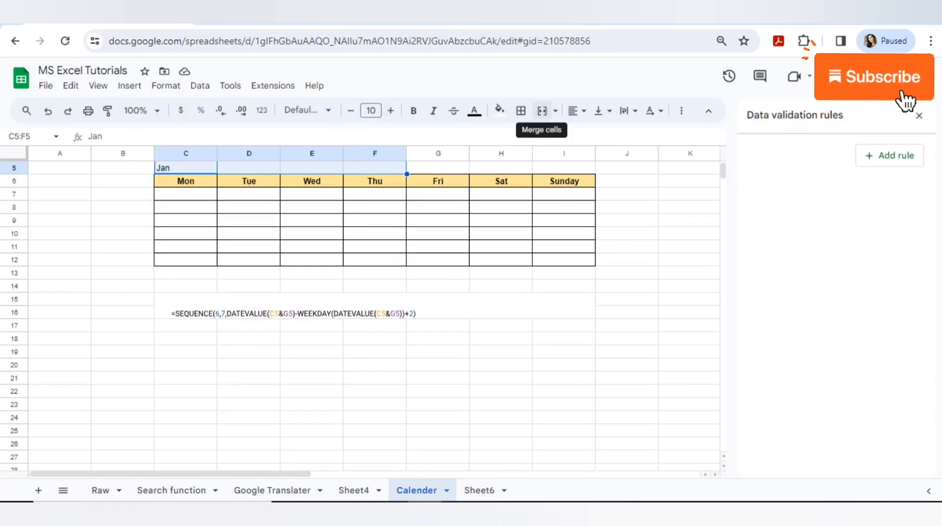
pyautogui.click(543, 110)
# Enter 2024 in G5 and merge G5:I5 into one year cell.
pyautogui.click(437, 168)
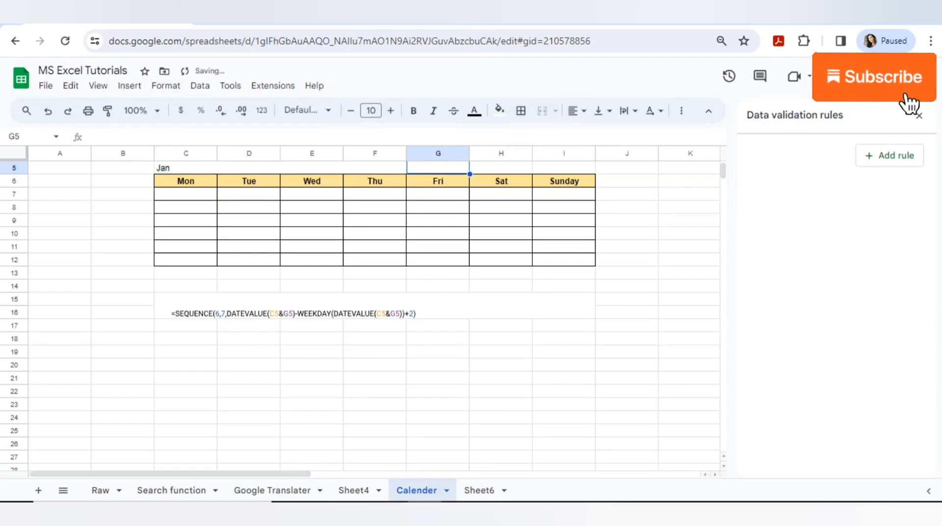
pyautogui.write('2024')
pyautogui.press('Return')
pyautogui.press('Up')
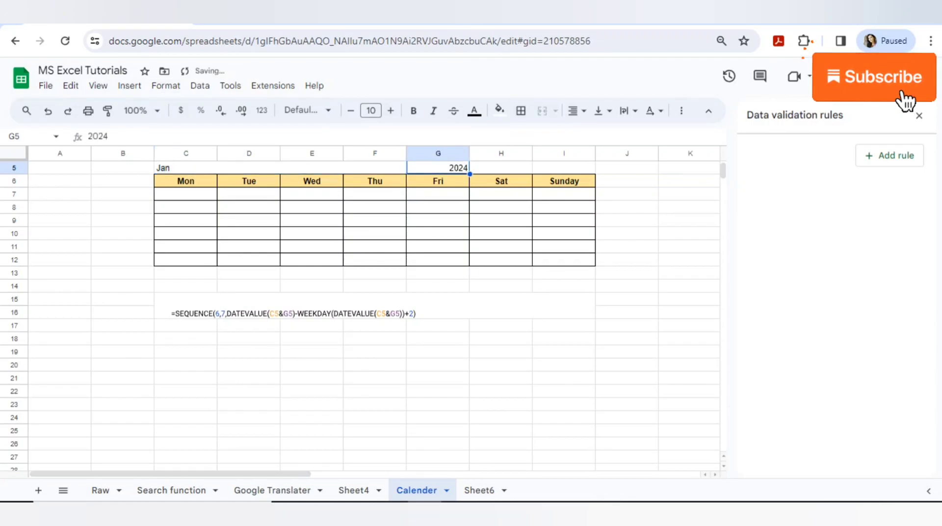
pyautogui.hotkey('shift', 'Right')
pyautogui.hotkey('shift', 'Right')
pyautogui.hotkey('shift', 'Right')
pyautogui.hotkey('shift', 'Left')
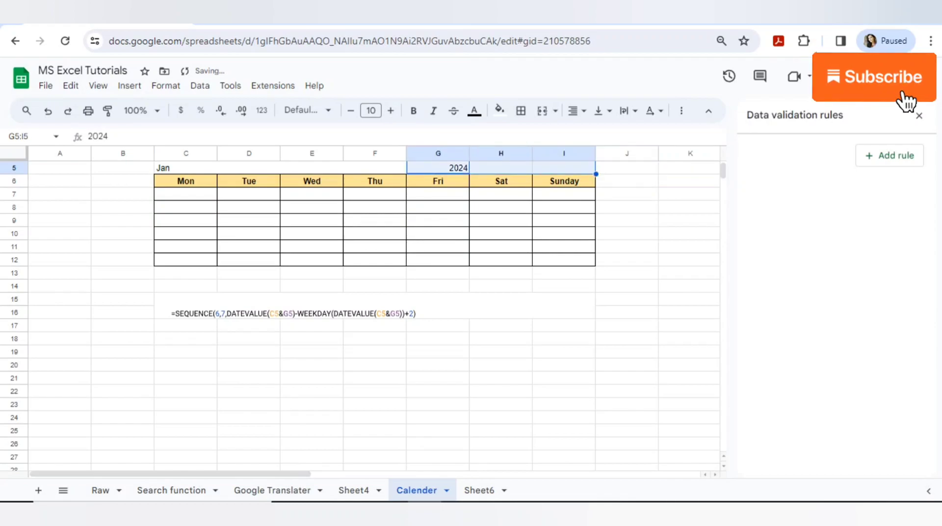
pyautogui.click(542, 111)
# Centre the contents of C5:I6 horizontally and fill the range with light cornflower blue.
pyautogui.hotkey('shift', 'Left')
pyautogui.hotkey('shift', 'Down')
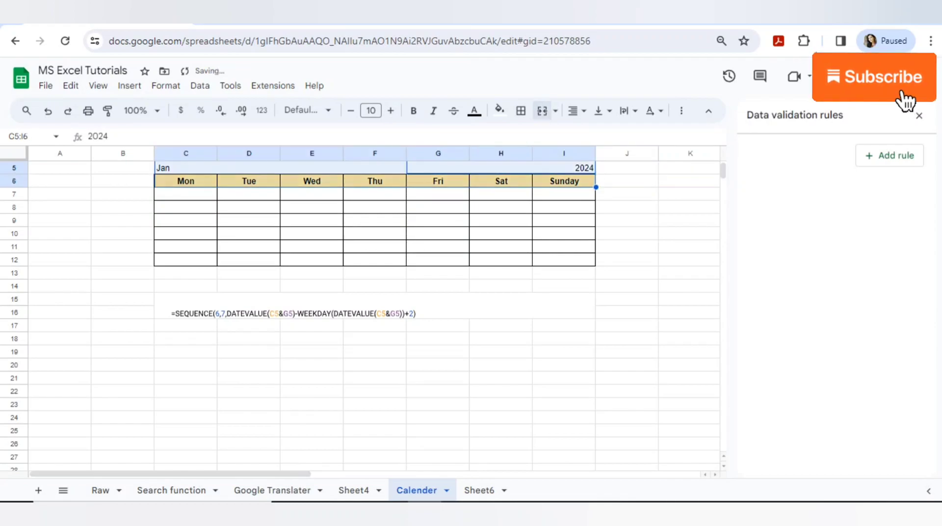
pyautogui.click(576, 110)
pyautogui.click(596, 134)
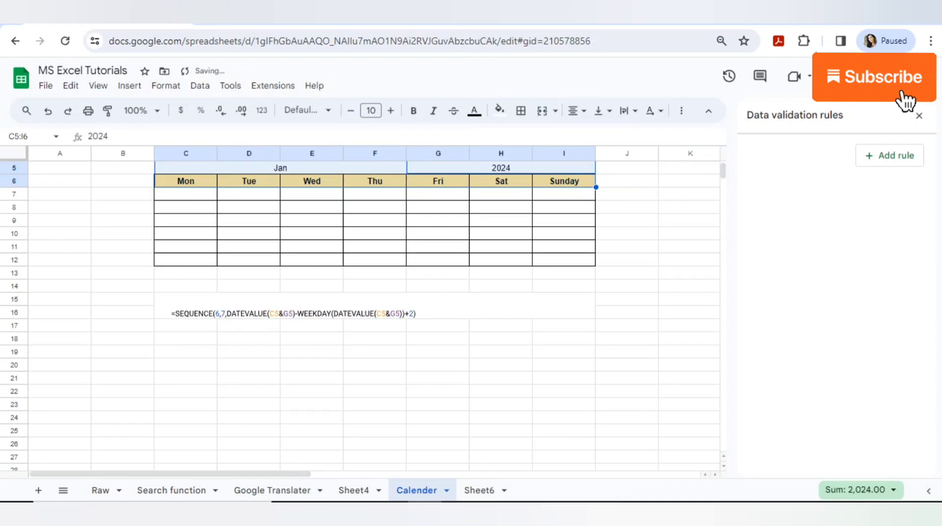
pyautogui.click(500, 110)
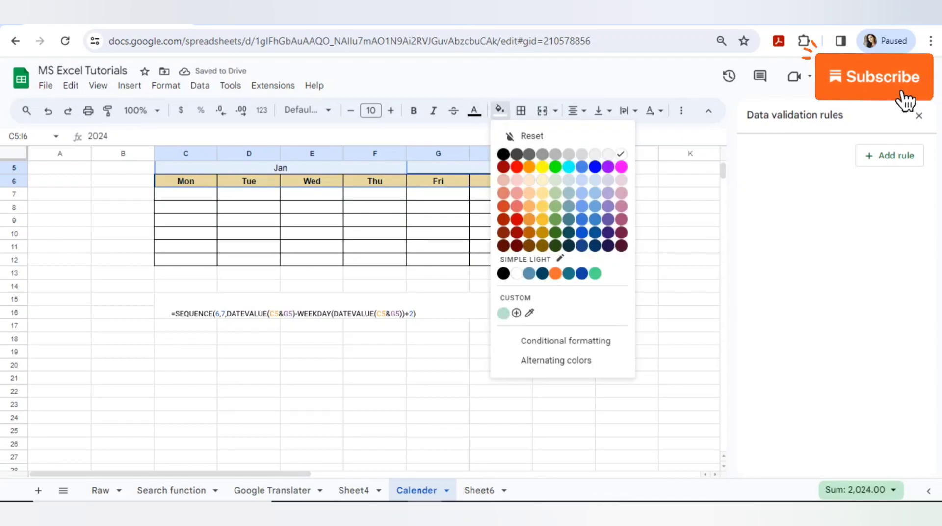
pyautogui.click(582, 206)
# Fill the weekday headers C6:I6 with light yellow and make the month and year in row 5 bold.
pyautogui.moveTo(185, 181); pyautogui.dragTo(565, 181)
pyautogui.click(500, 111)
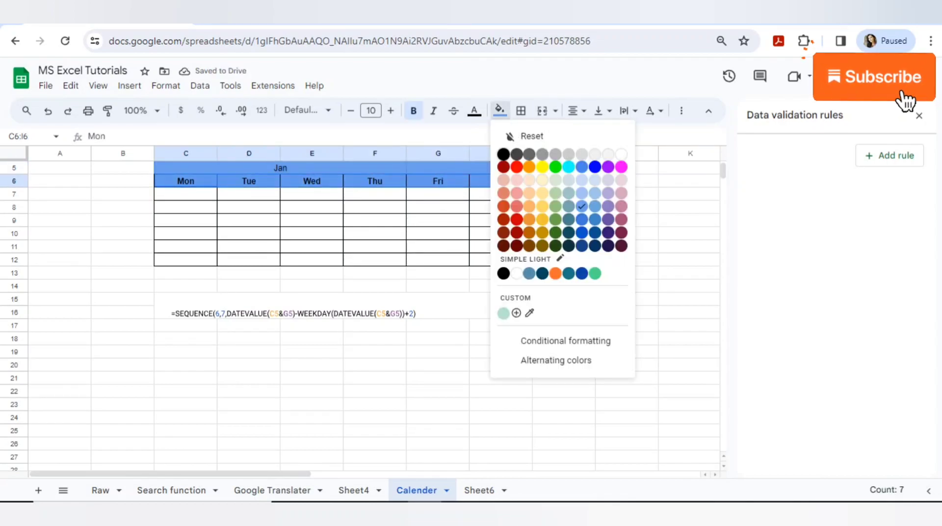
pyautogui.click(542, 193)
pyautogui.moveTo(280, 168); pyautogui.dragTo(501, 168)
pyautogui.click(123, 168)
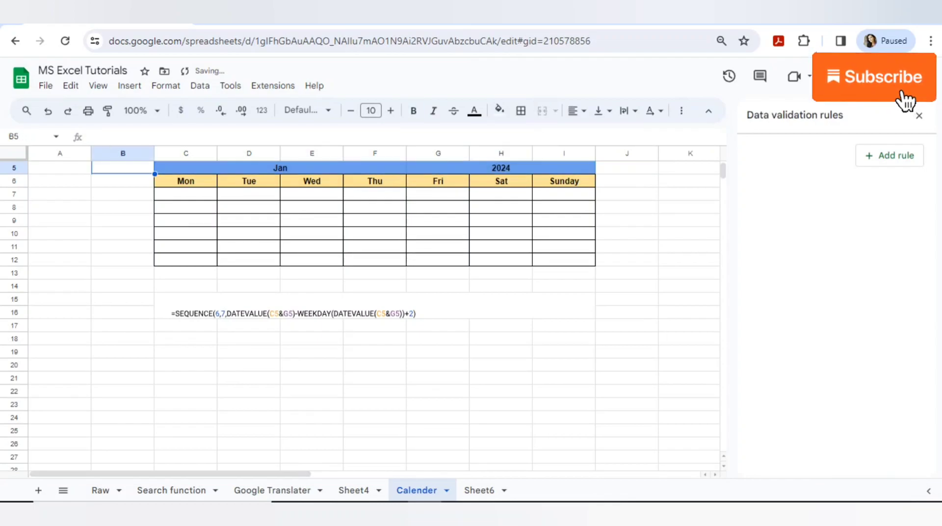
# Add a dropdown data validation rule to the month cell C5:F5 with the items Jan, Feb, March and April.
pyautogui.click(280, 167)
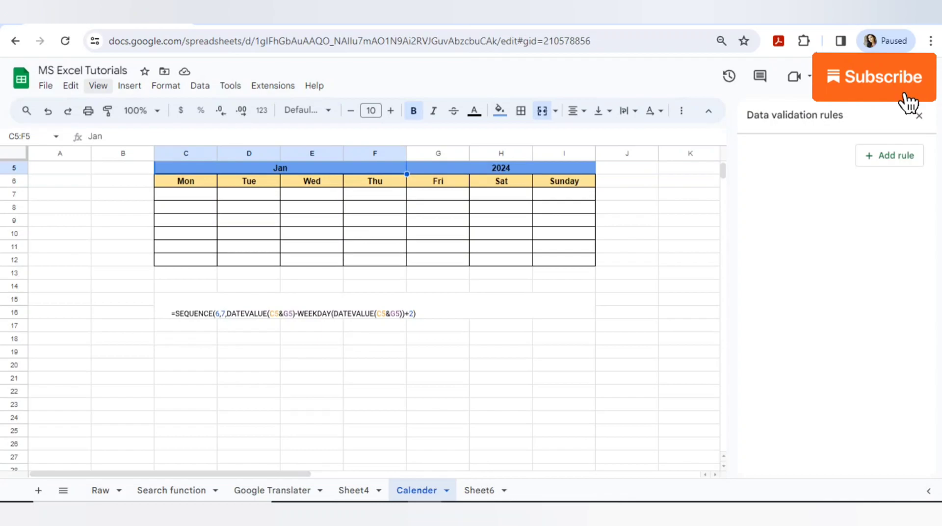
pyautogui.click(200, 85)
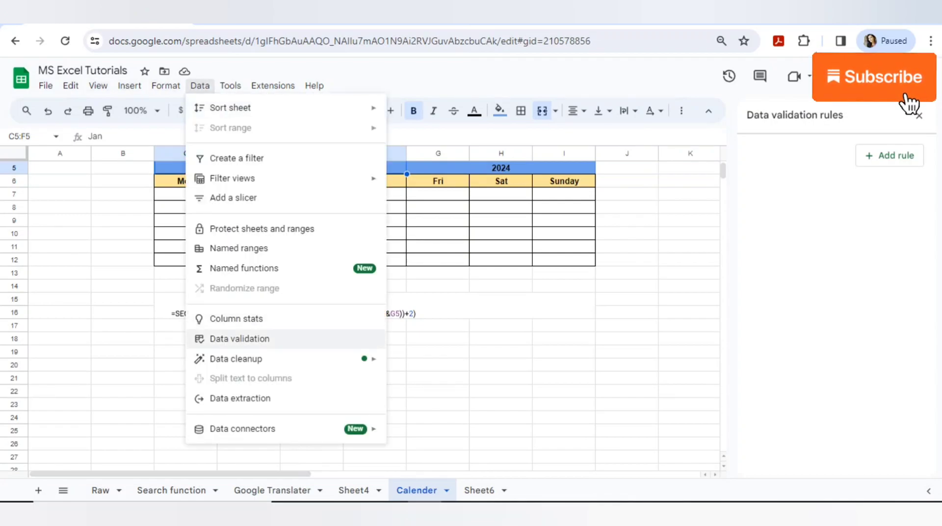
pyautogui.click(239, 339)
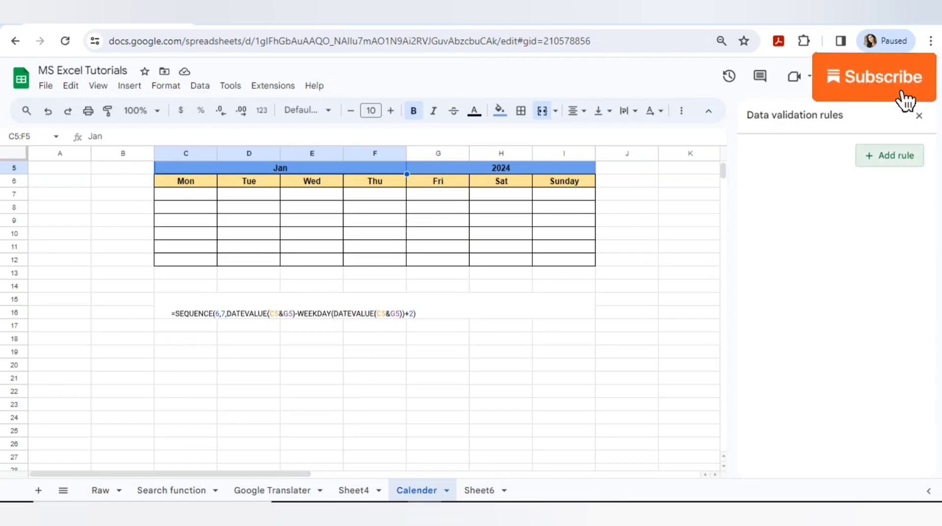
pyautogui.click(890, 155)
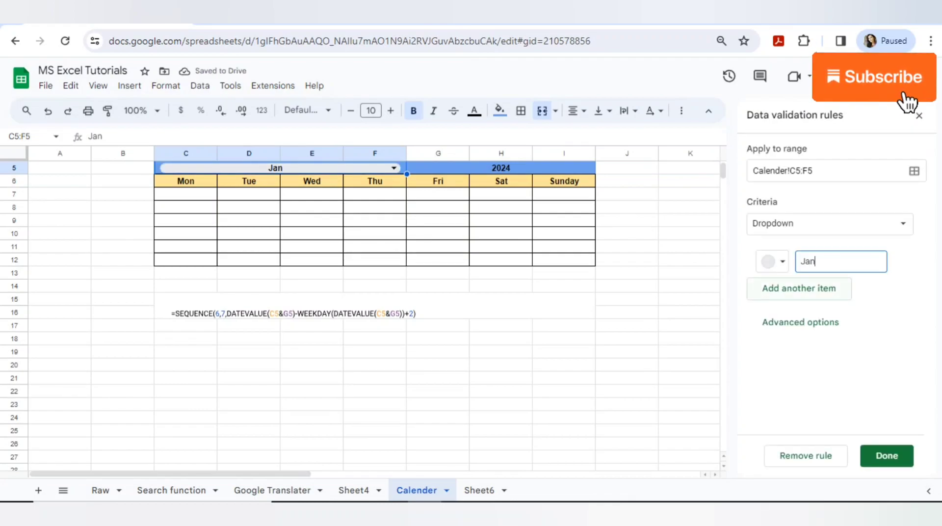
pyautogui.click(799, 288)
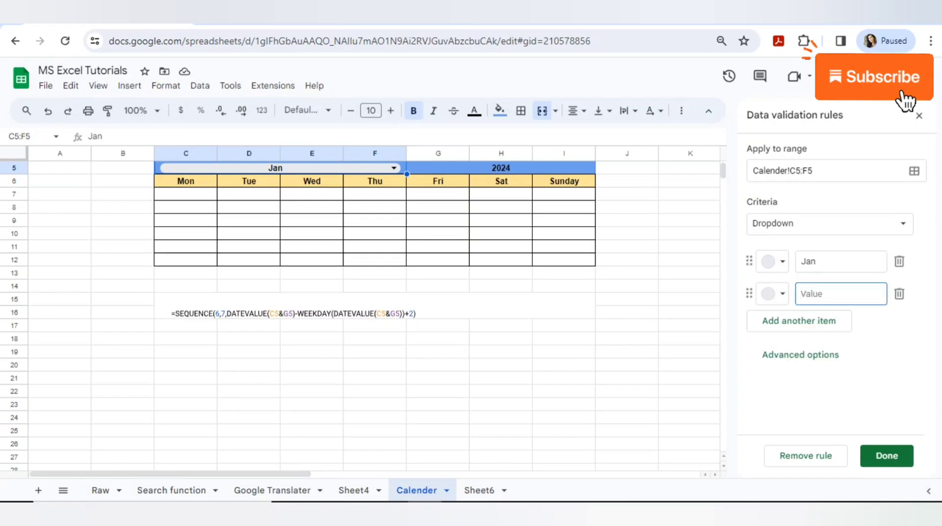
pyautogui.write('Feb')
pyautogui.click(799, 321)
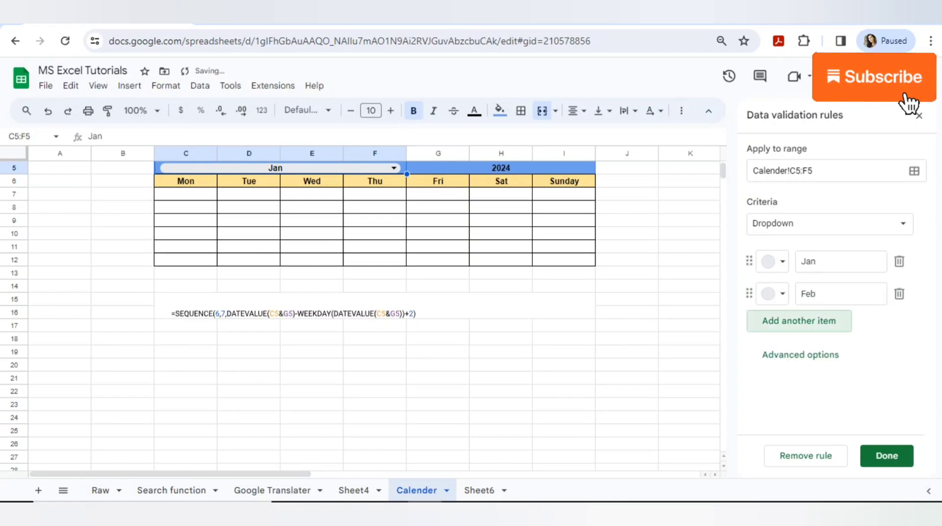
pyautogui.write('March')
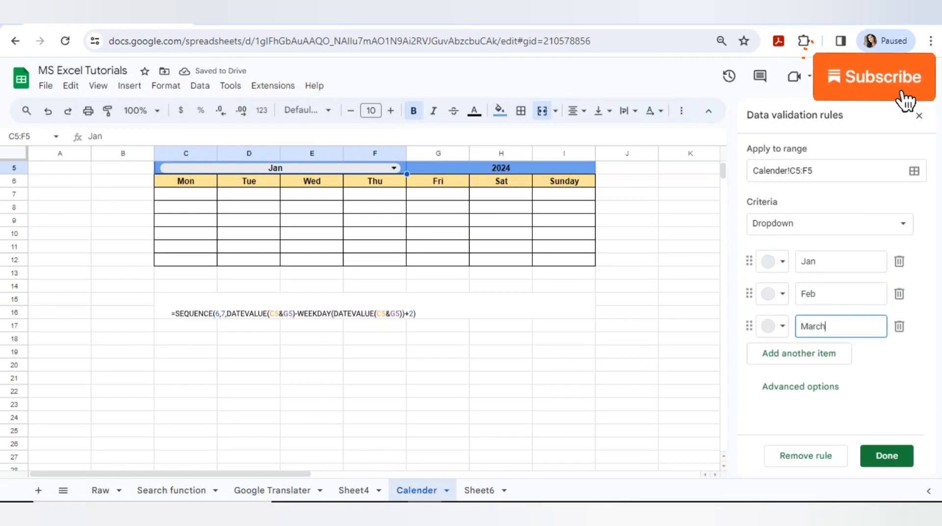
pyautogui.press('Return')
pyautogui.write('A')
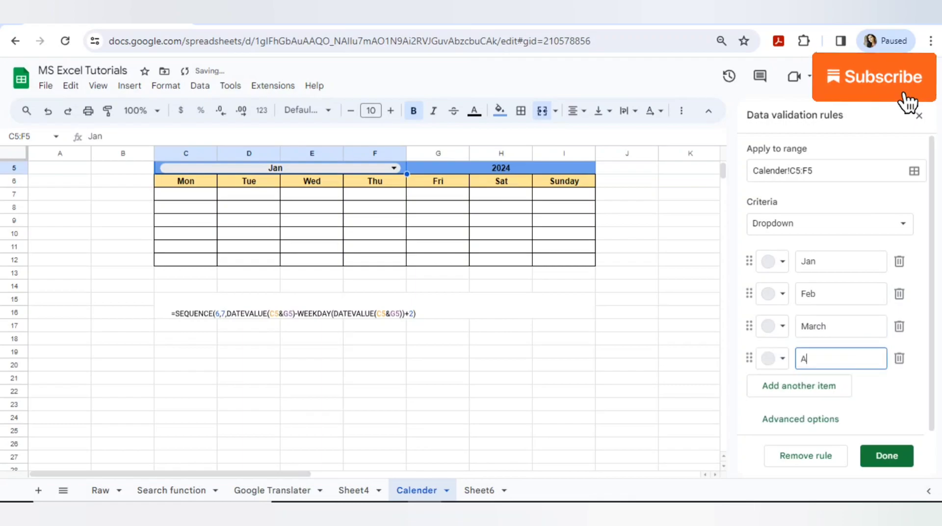
pyautogui.write('pti')
pyautogui.write('ril')
pyautogui.click(887, 455)
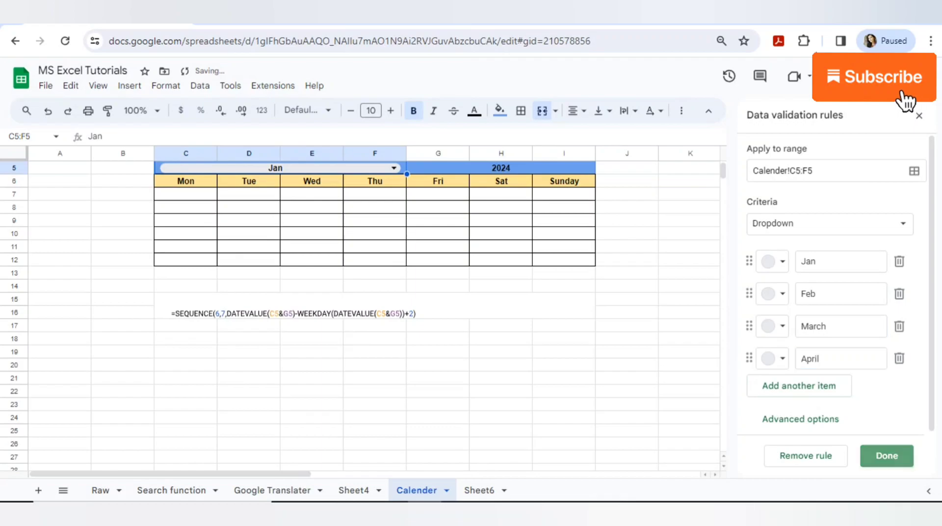
# Add a dropdown data validation rule to the year cell G5:I5 with the items 2024 and 2023.
pyautogui.click(510, 168)
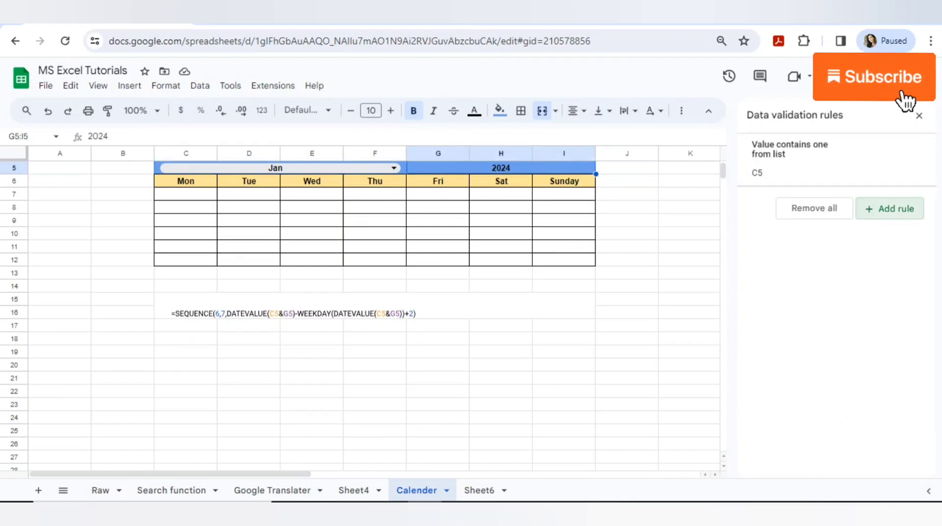
pyautogui.click(890, 208)
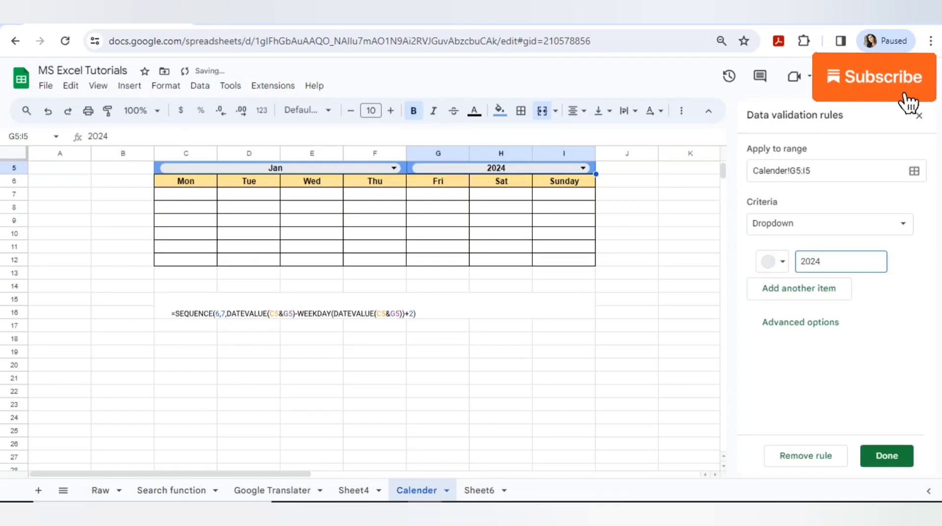
pyautogui.click(800, 289)
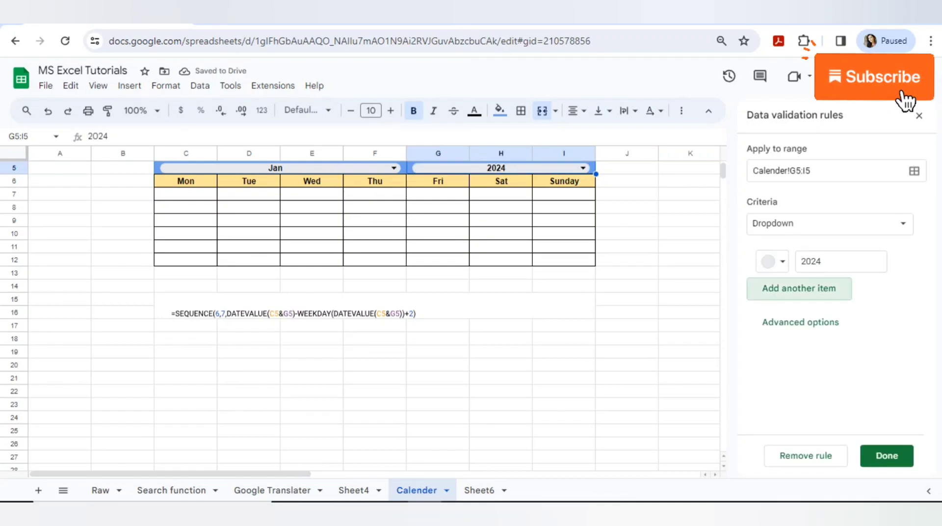
pyautogui.write('2023')
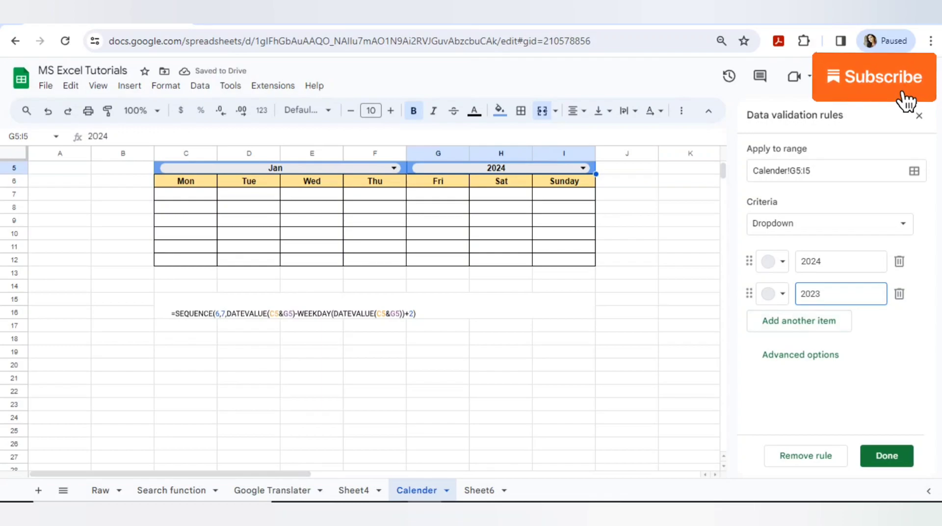
pyautogui.click(887, 456)
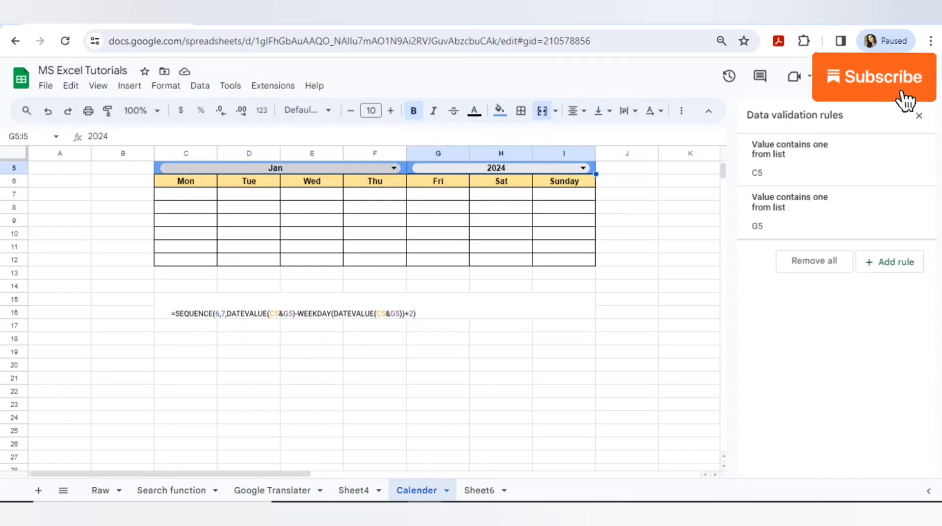
# Check the items offered by the month and year dropdowns, leaving C7 selected.
pyautogui.click(394, 168)
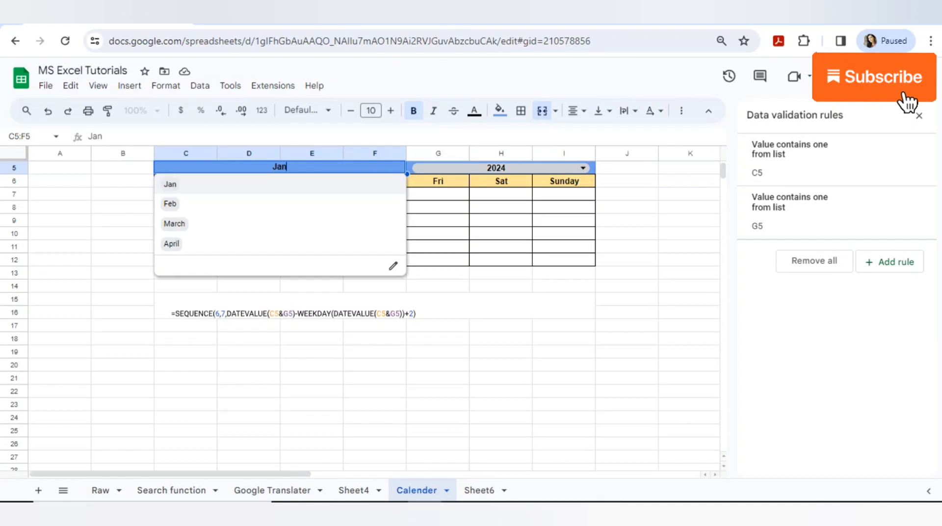
pyautogui.click(583, 168)
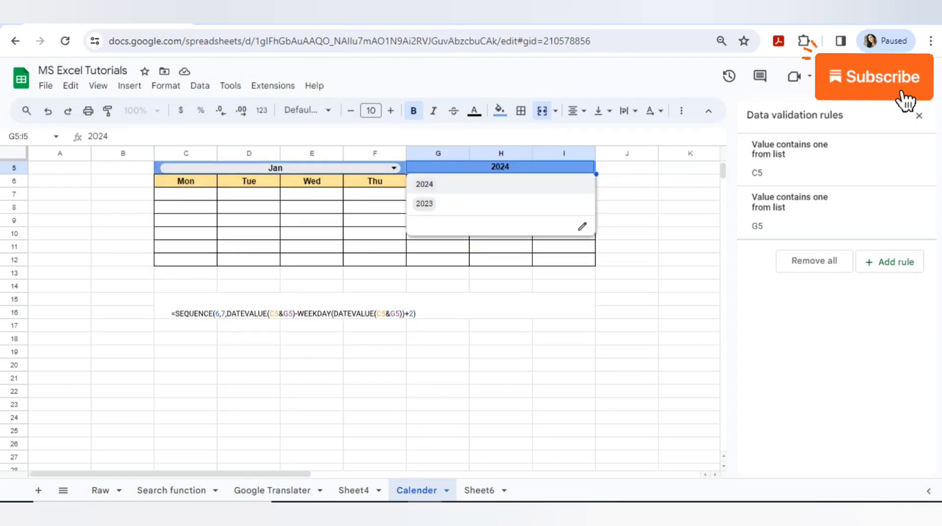
pyautogui.click(185, 194)
pyautogui.press('Up')
pyautogui.press('Up')
pyautogui.press('Up')
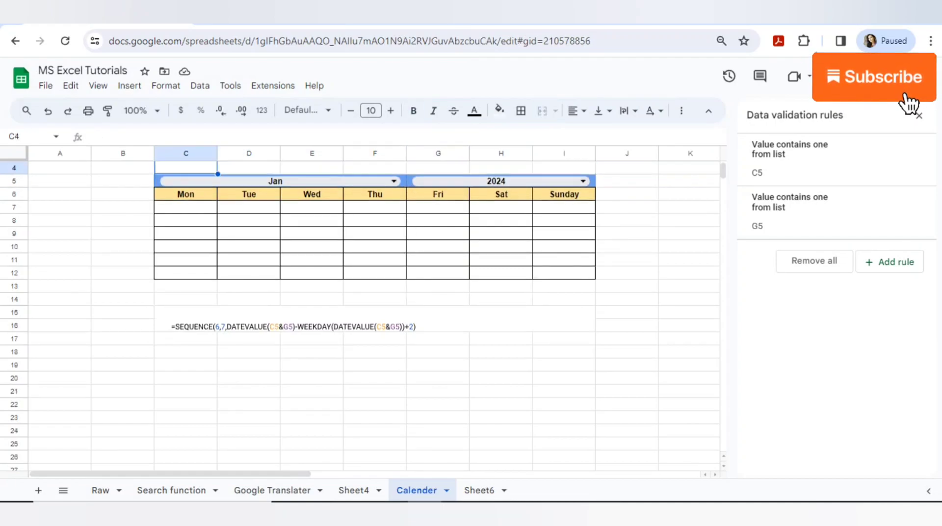
pyautogui.press('Down')
pyautogui.press('Down')
pyautogui.press('Down')
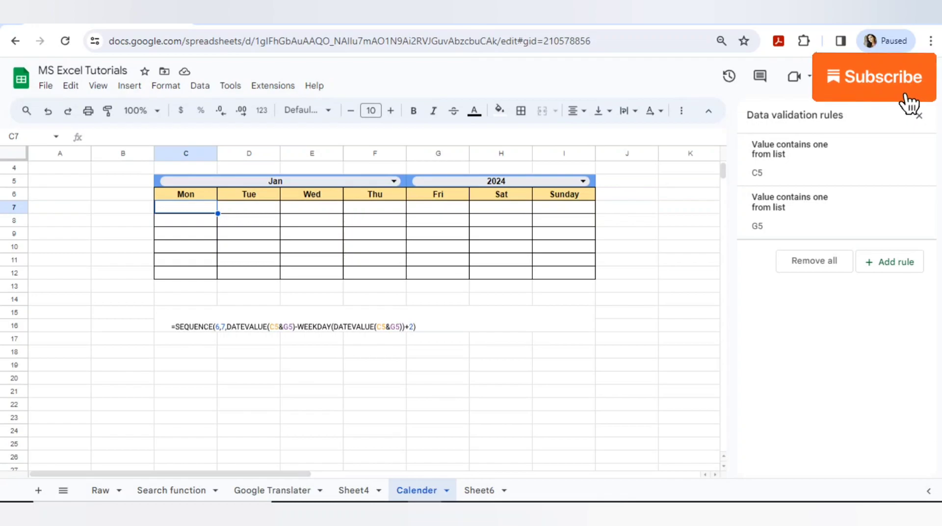
# Move the formula note up to row 14 starting in column B and enlarge it to extend past column K.
pyautogui.click(322, 334)
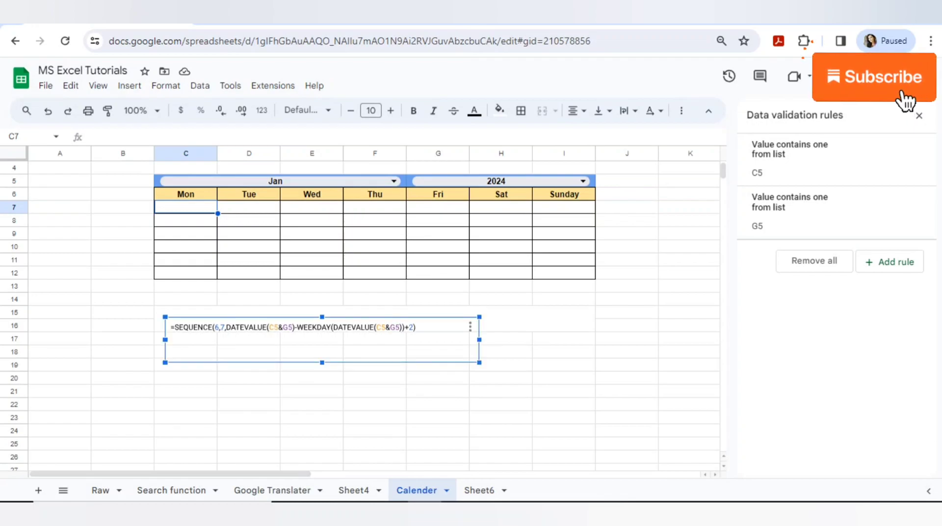
pyautogui.moveTo(322, 340)
pyautogui.mouseDown()
pyautogui.moveTo(384, 368)
pyautogui.moveTo(270, 319)
pyautogui.mouseUp()
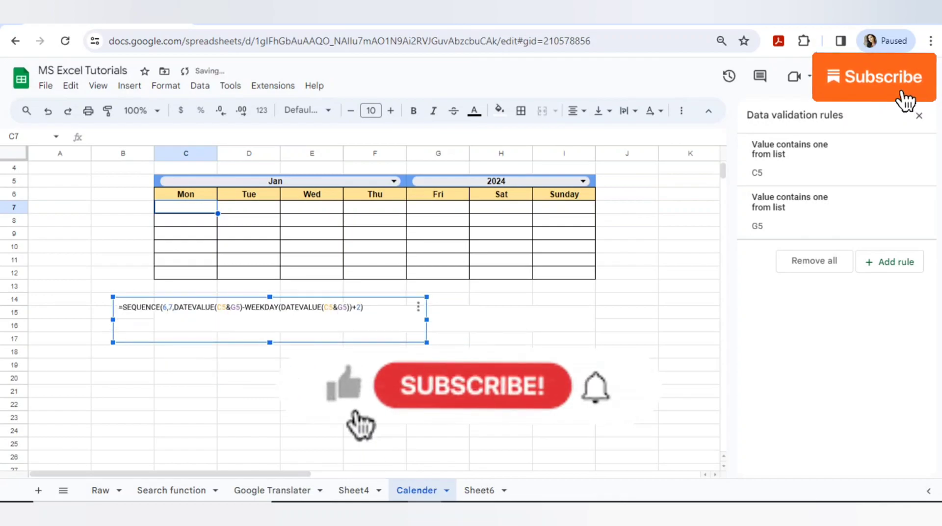
pyautogui.moveTo(426, 342); pyautogui.dragTo(781, 395)
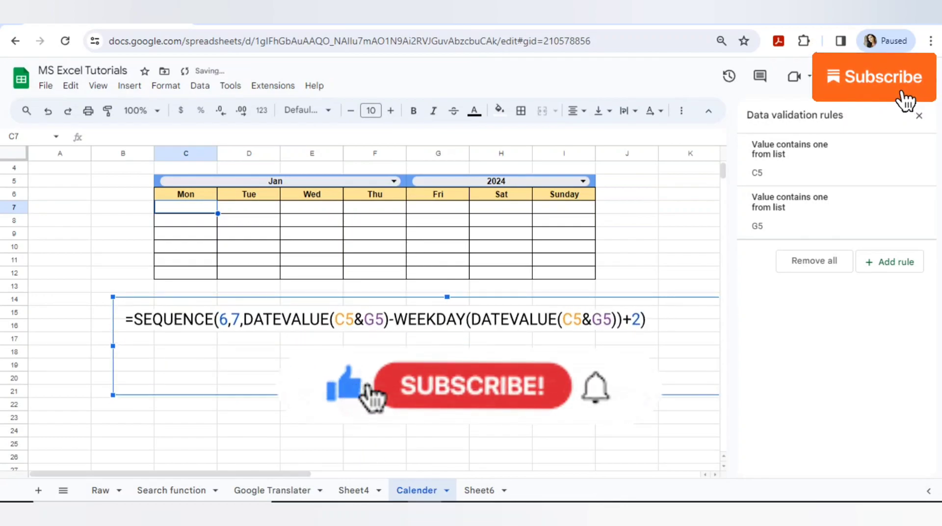
pyautogui.press('Escape')
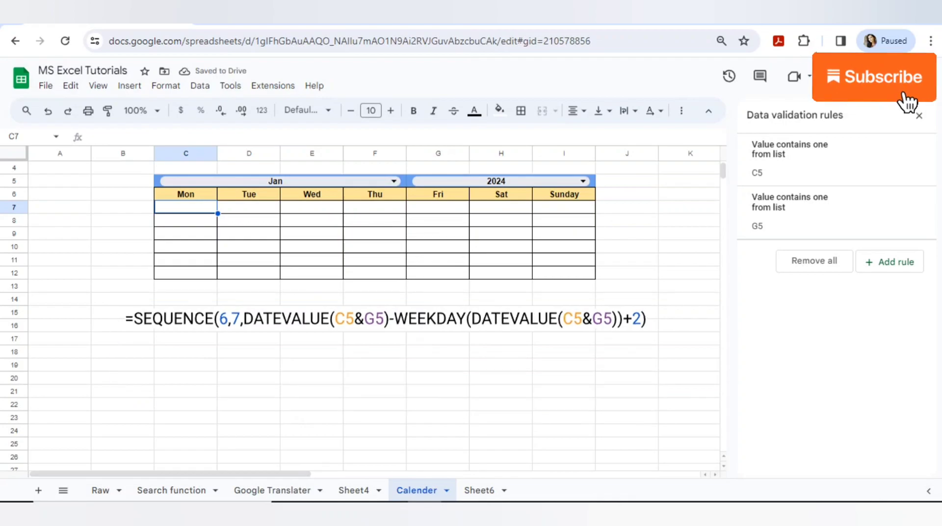
# Start a SEQUENCE formula in C7 with 6 rows and 7 columns, continuing to the start argument.
pyautogui.write('=')
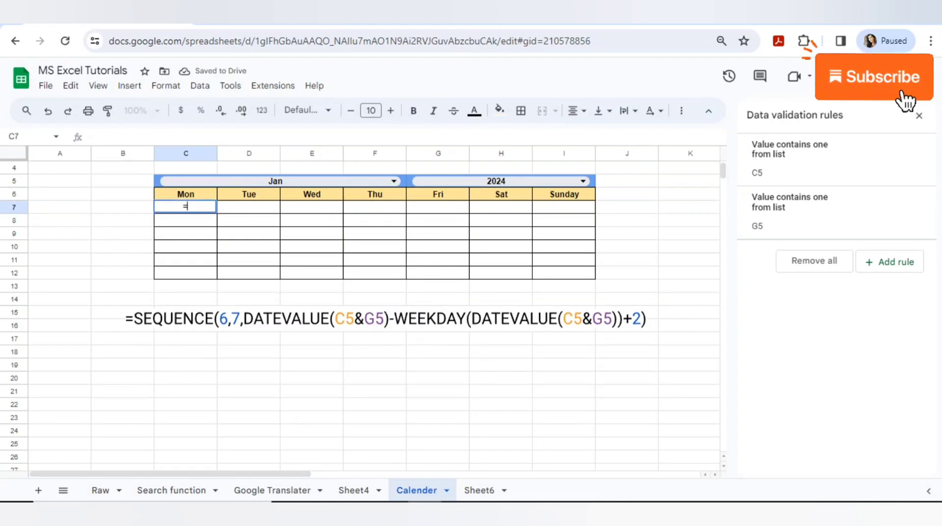
pyautogui.write('seq')
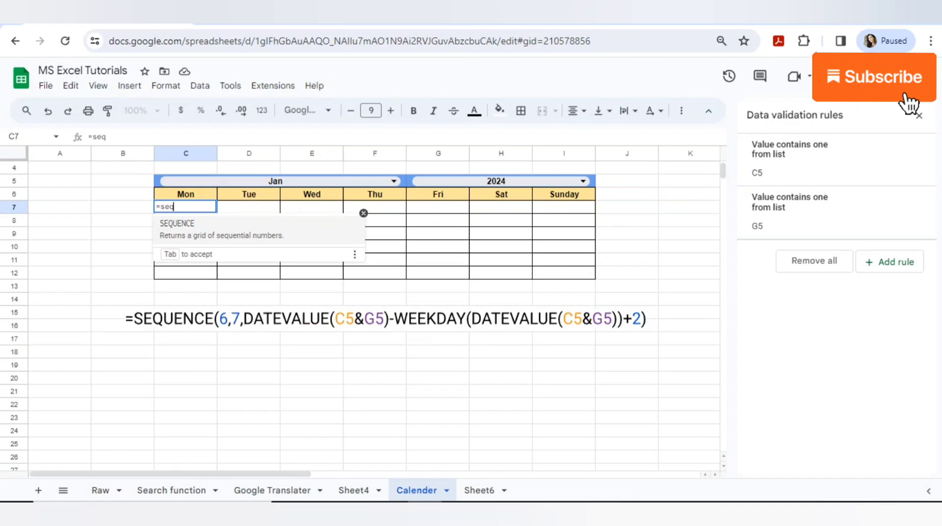
pyautogui.press('Tab')
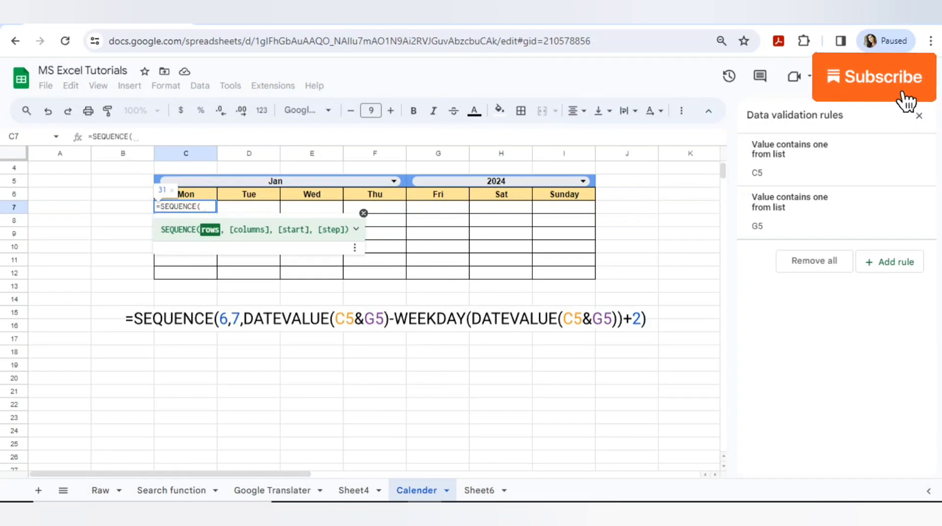
pyautogui.write('6,7')
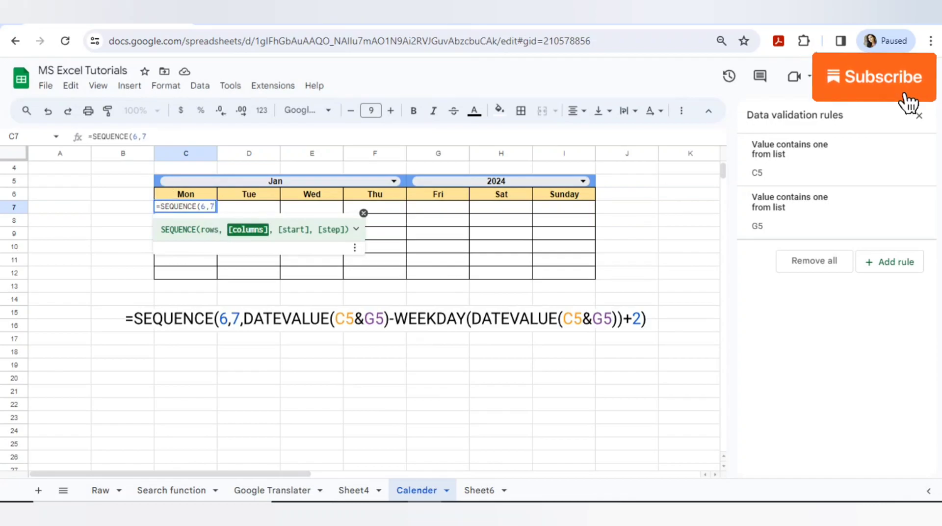
pyautogui.write(',')
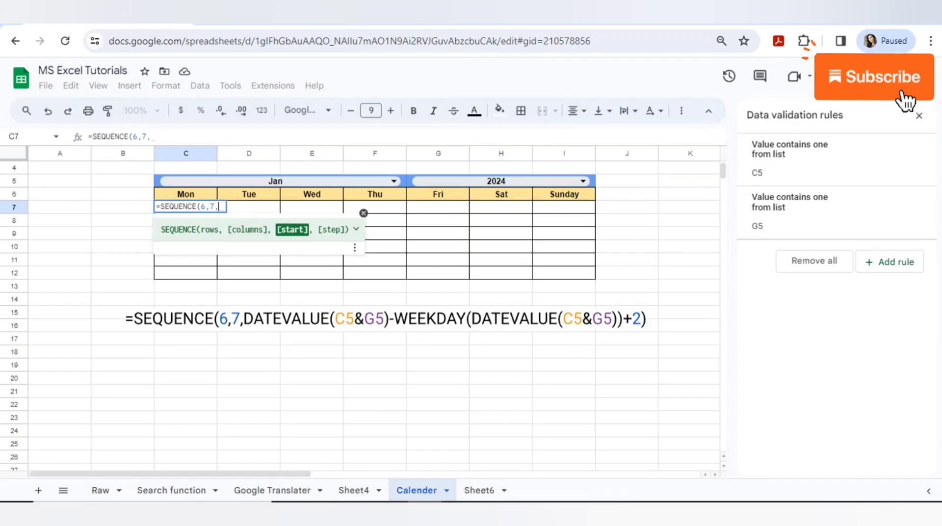
# Begin the start argument of the C7 formula with DATEVALUE(C5&G5), joining the month and year cells.
pyautogui.write('Date')
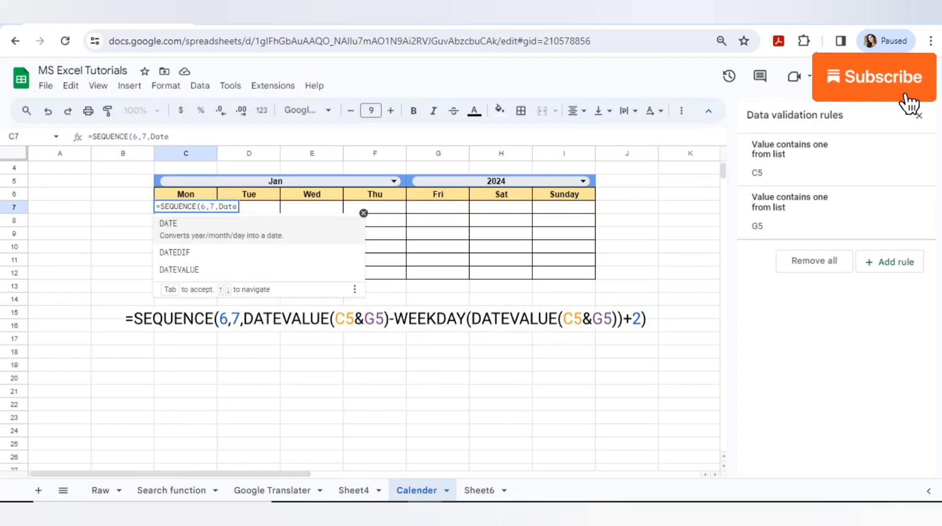
pyautogui.press('Down')
pyautogui.press('Down')
pyautogui.press('Tab')
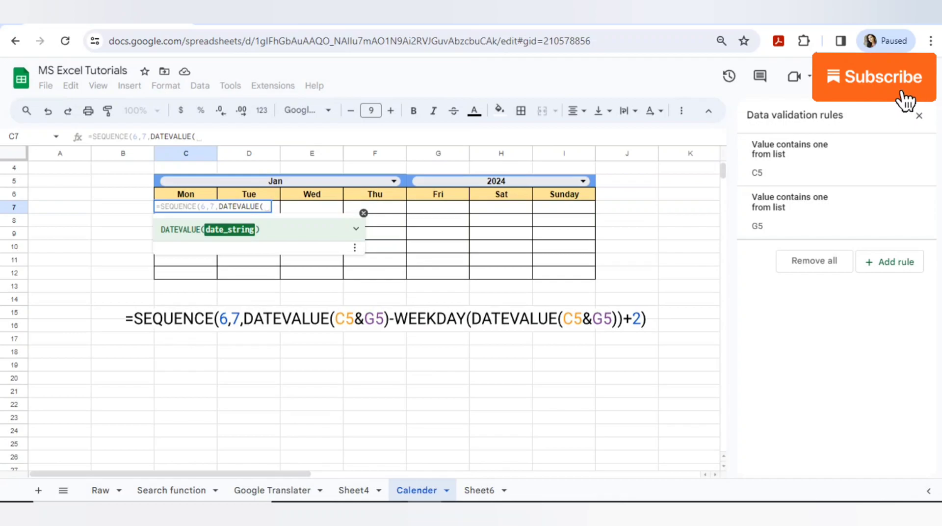
pyautogui.click(122, 181)
pyautogui.click(186, 181)
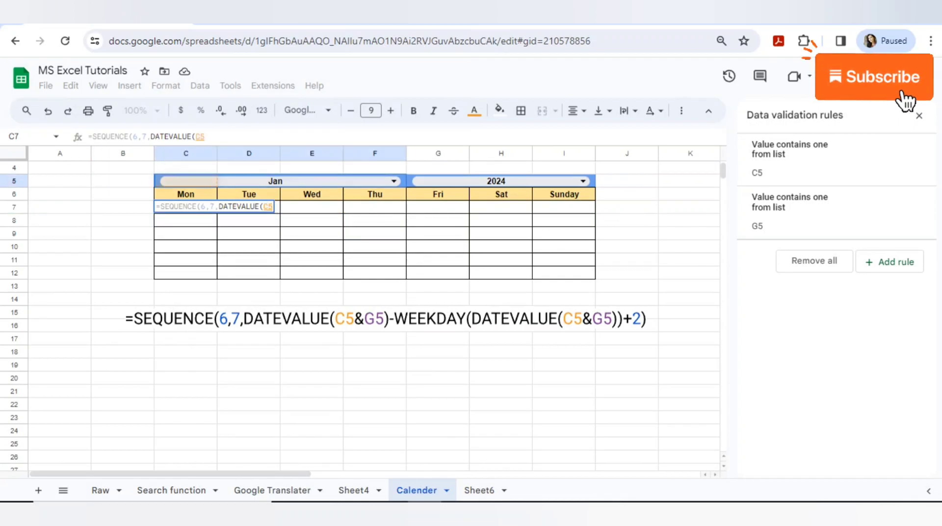
pyautogui.write('&')
pyautogui.press('Right')
pyautogui.press('Right')
pyautogui.press('Right')
pyautogui.press('Right')
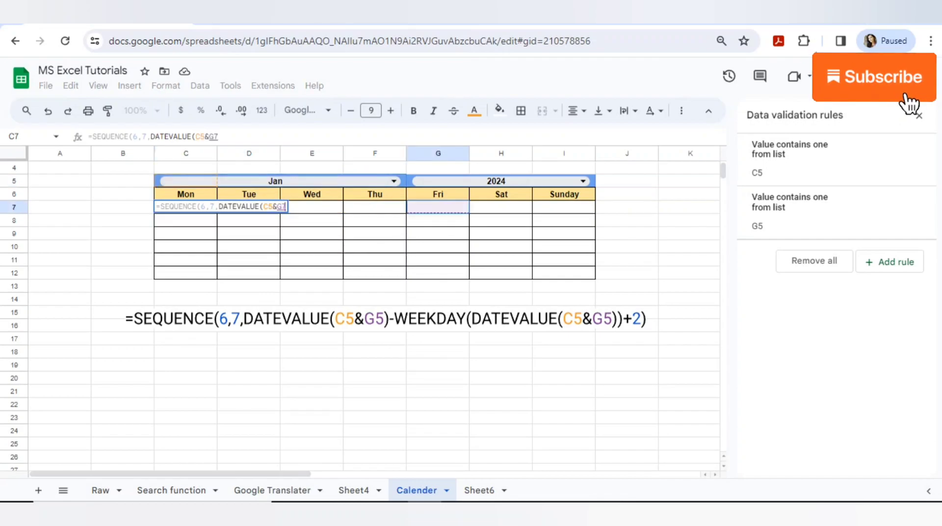
pyautogui.press('Up')
pyautogui.press('Up')
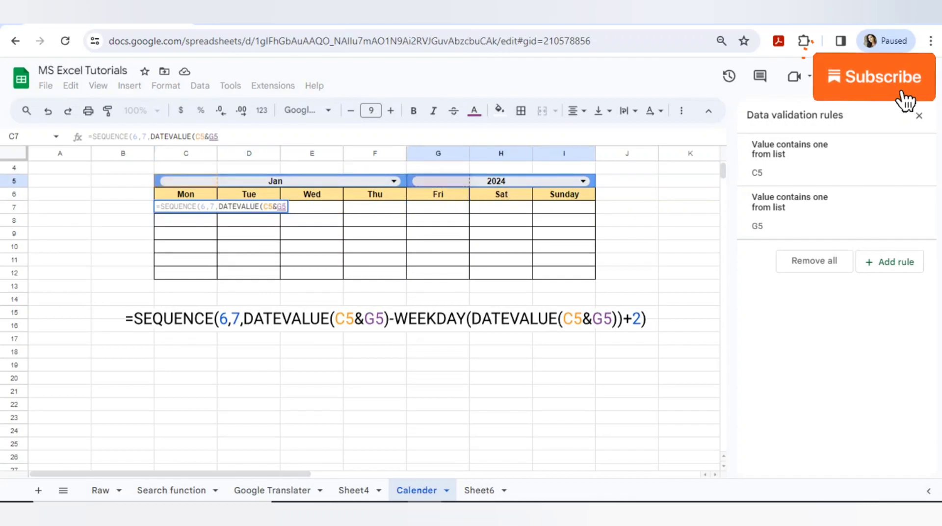
pyautogui.write(')')
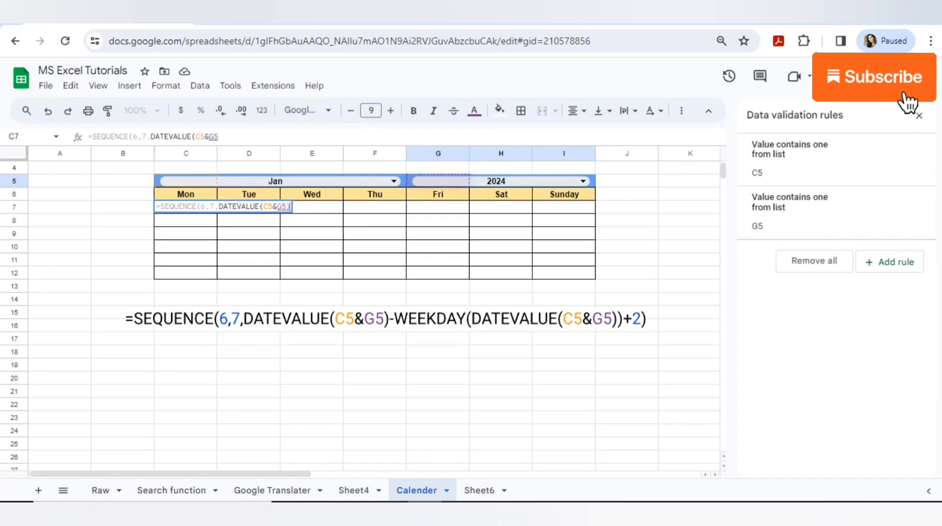
# Continue the C7 formula by subtracting WEEKDAY with a nested DATEVALUE function inside it.
pyautogui.write('-')
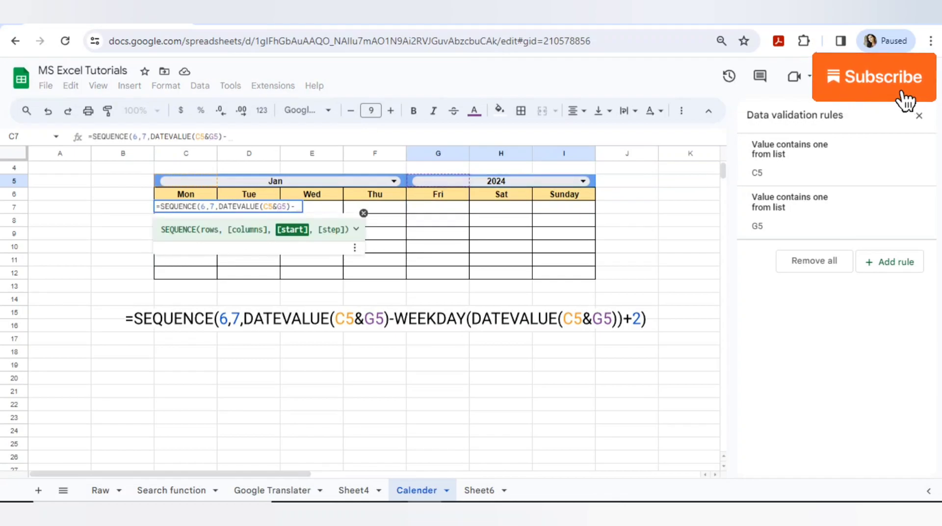
pyautogui.write('weekda')
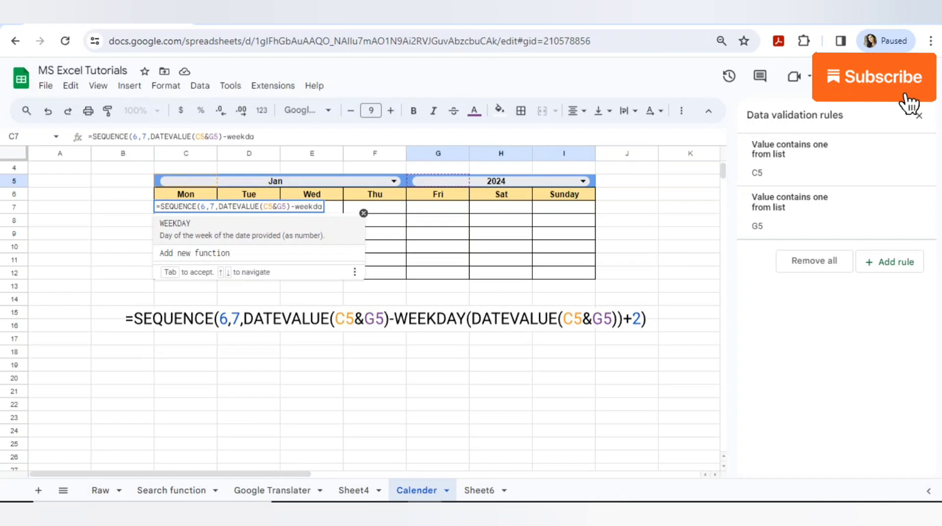
pyautogui.press('Tab')
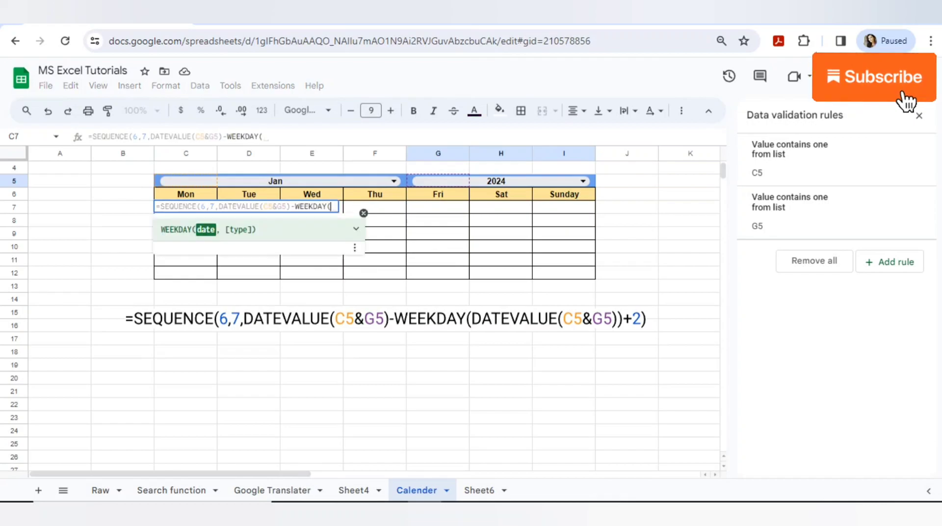
pyautogui.write('(')
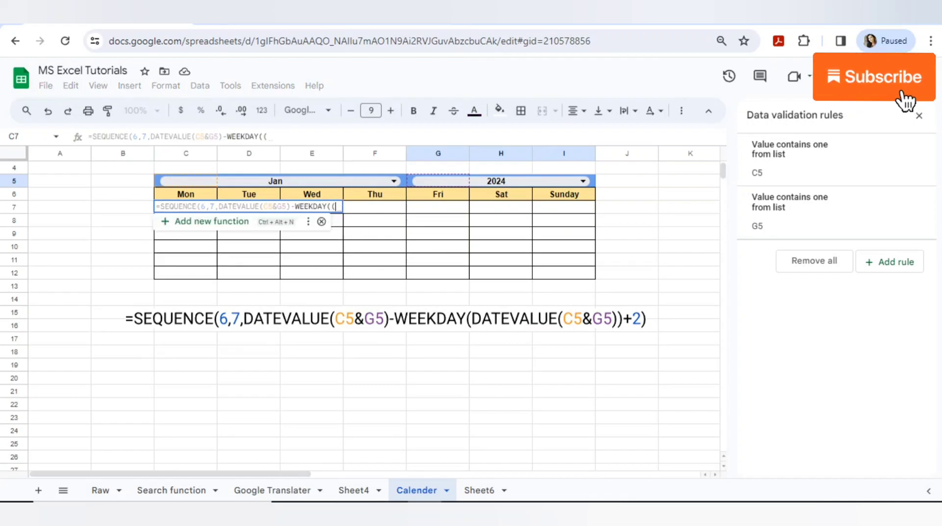
pyautogui.press('BackSpace')
pyautogui.write('date')
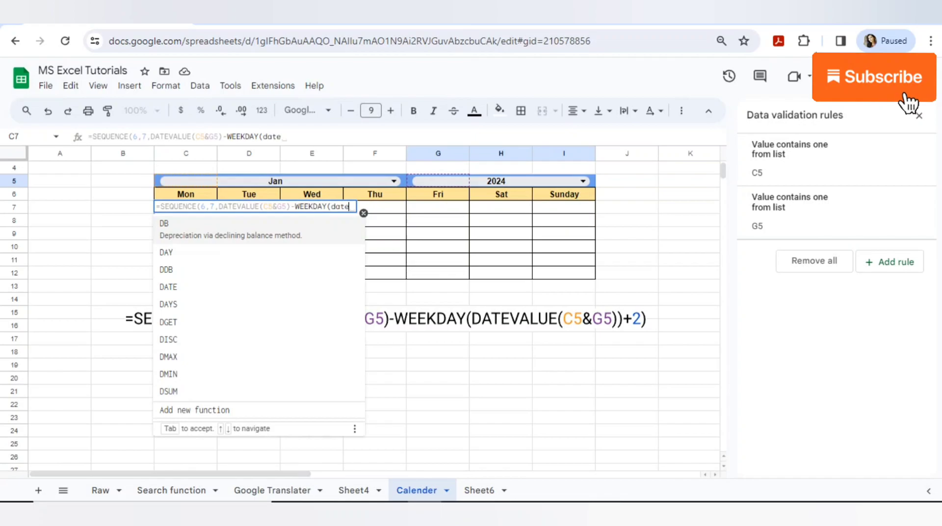
pyautogui.press('Down')
pyautogui.press('Down')
pyautogui.press('Tab')
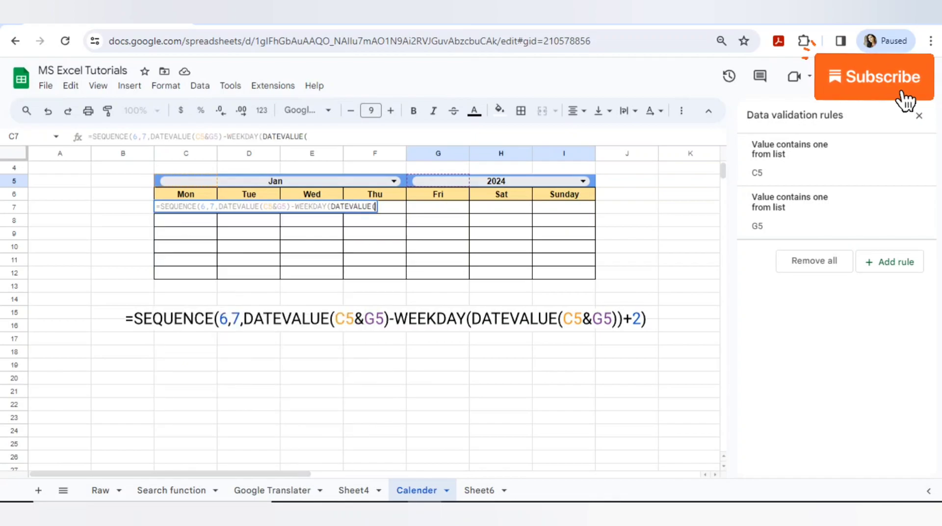
# Complete the nested DATEVALUE in the C7 formula with C5&G5, close WEEKDAY, and end the formula by subtracting 2.
pyautogui.press('Up')
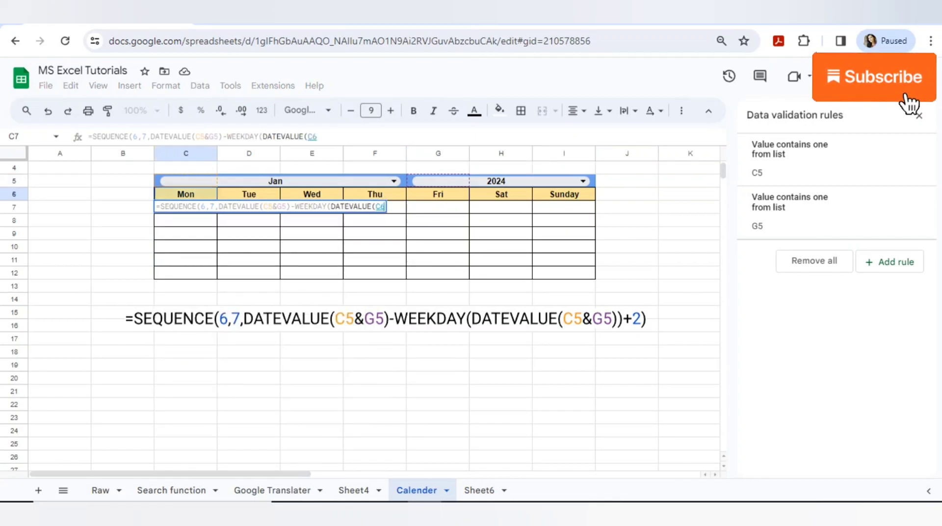
pyautogui.press('Up')
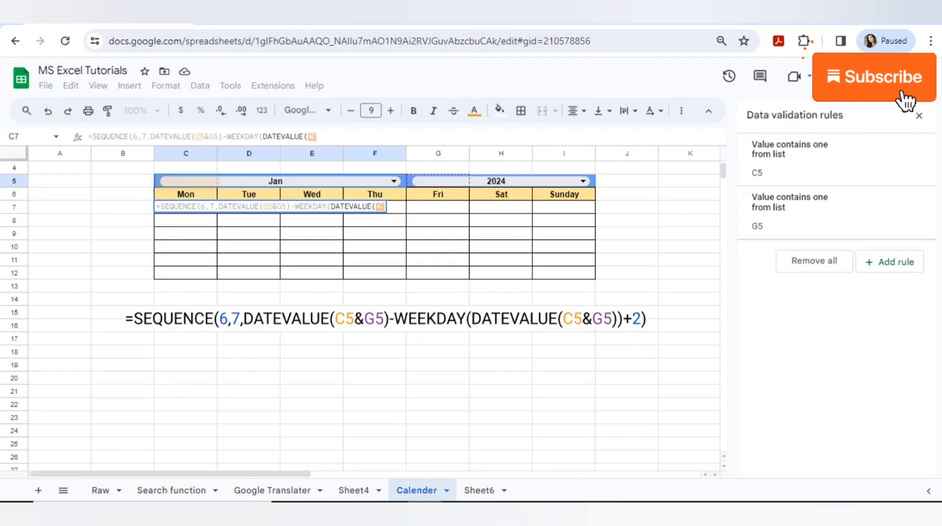
pyautogui.write('&')
pyautogui.press('Up')
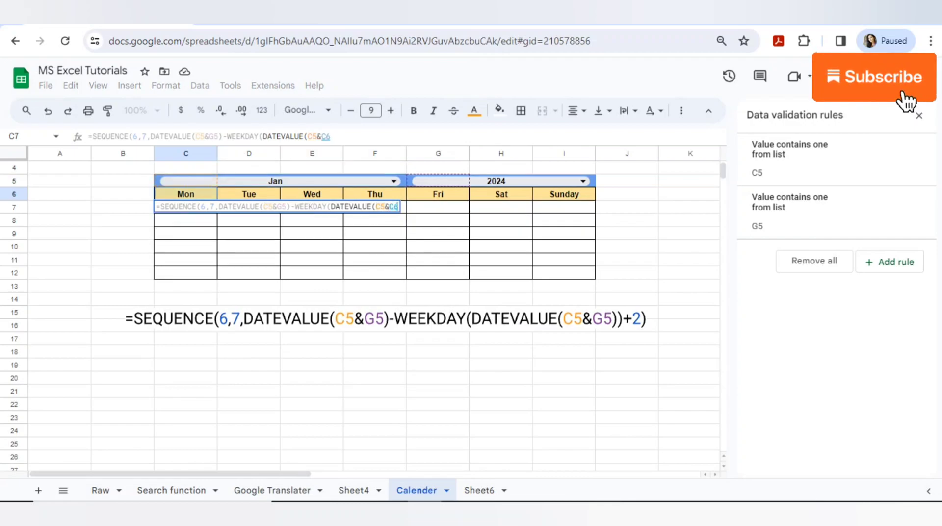
pyautogui.press('Up')
pyautogui.press('Right')
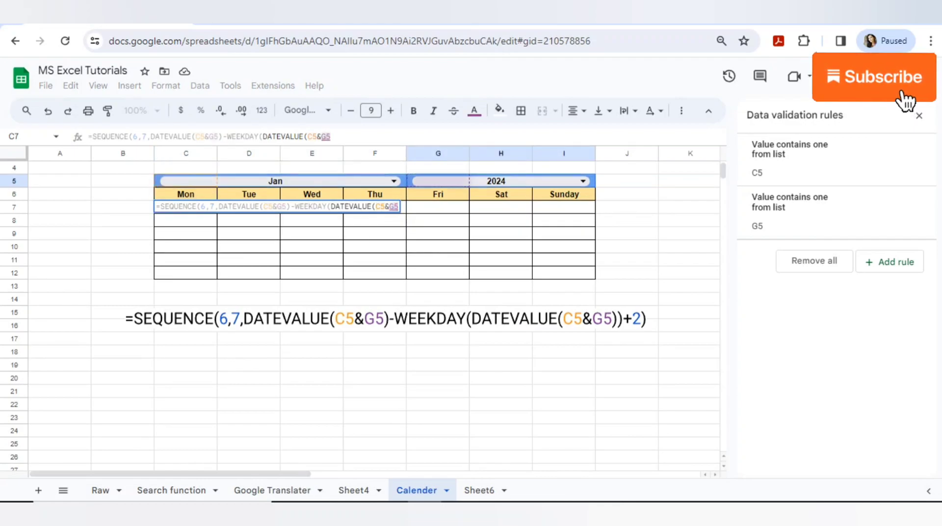
pyautogui.write(')')
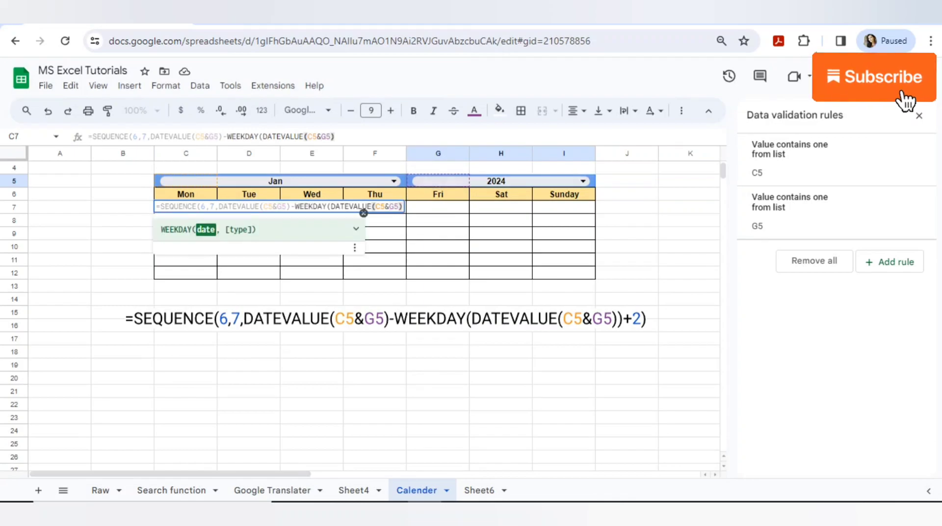
pyautogui.write(')')
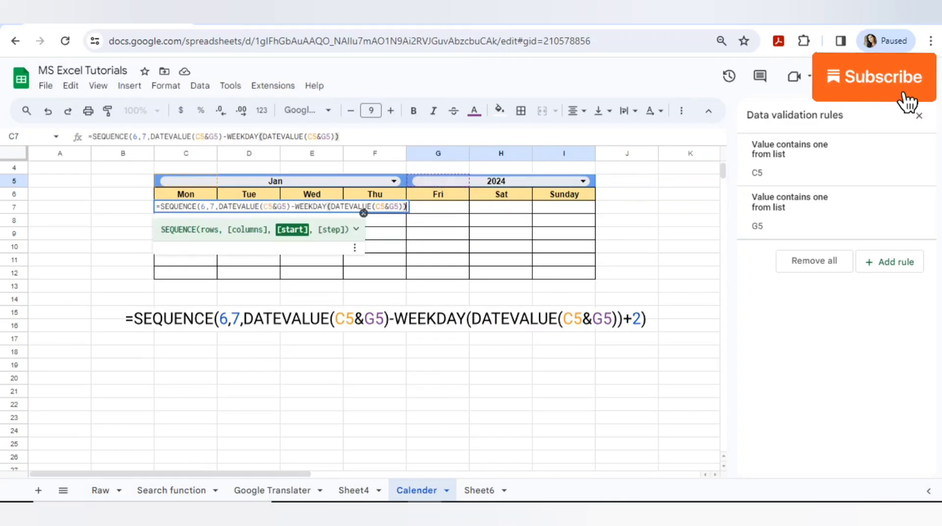
pyautogui.write('-2')
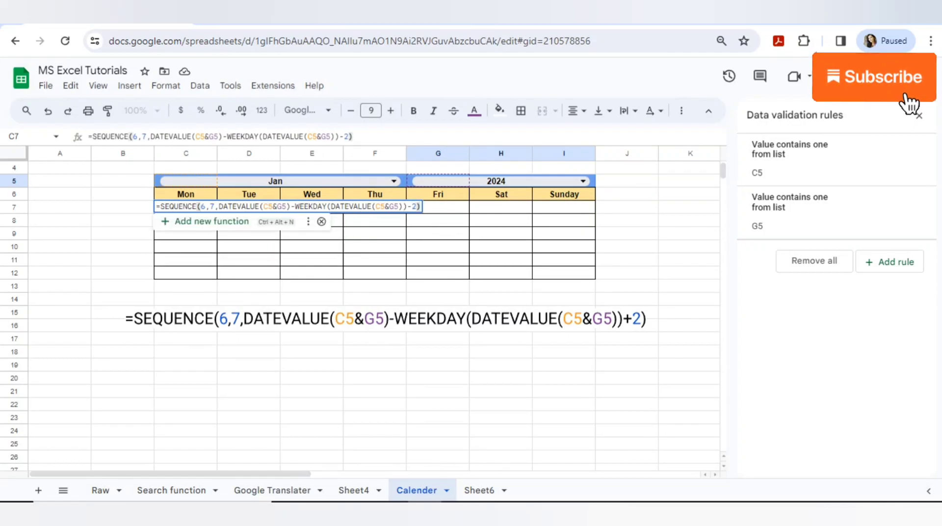
pyautogui.press('Return')
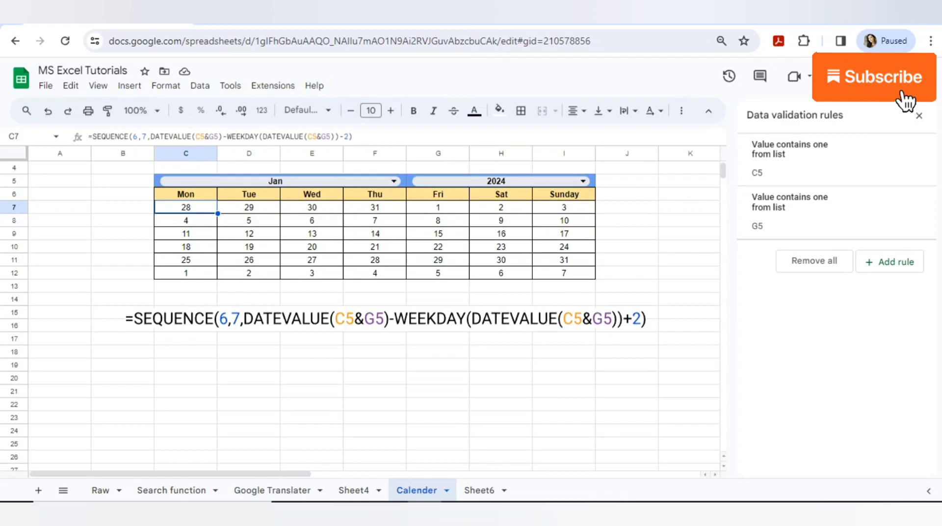
# Check the generated January dates at G8 and H8, and choose March as the month in C5.
pyautogui.press('Right')
pyautogui.press('Right')
pyautogui.press('Right')
pyautogui.press('Right')
pyautogui.press('Down')
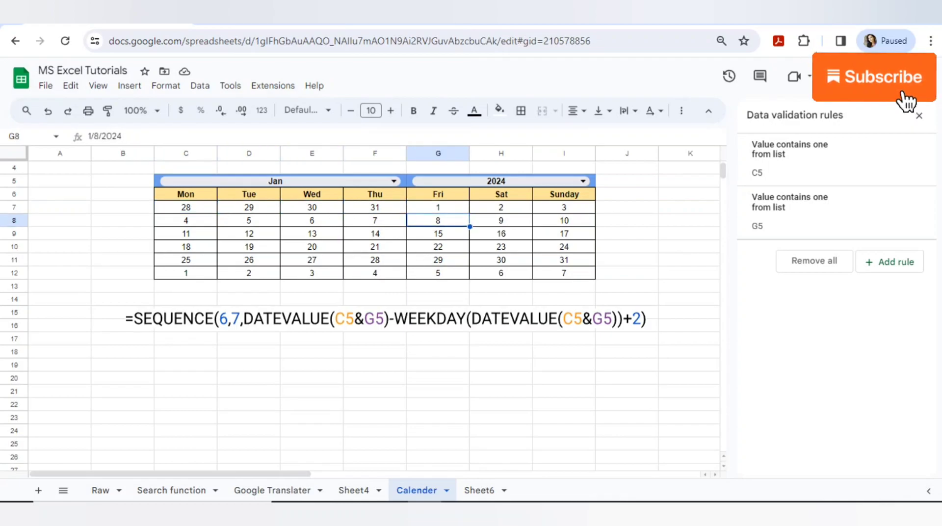
pyautogui.press('Right')
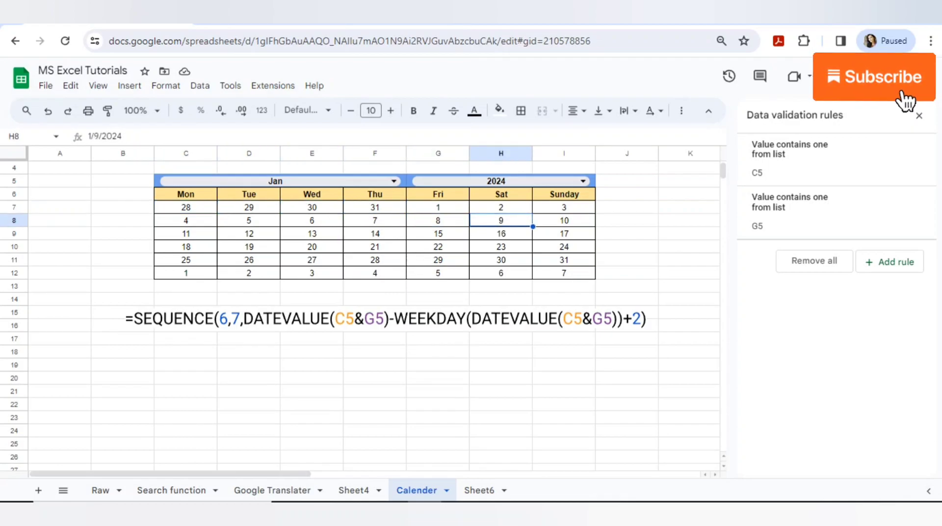
pyautogui.click(393, 182)
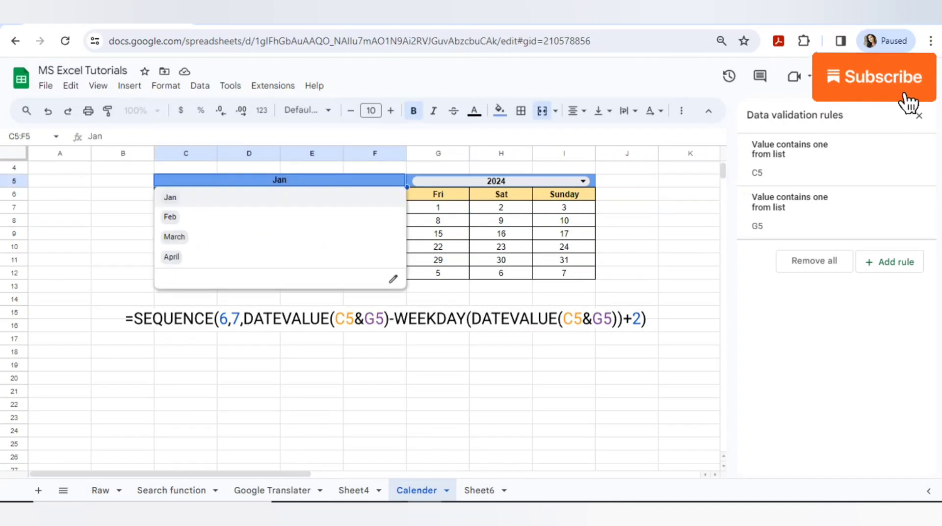
pyautogui.press('Down')
pyautogui.press('Down')
pyautogui.press('Return')
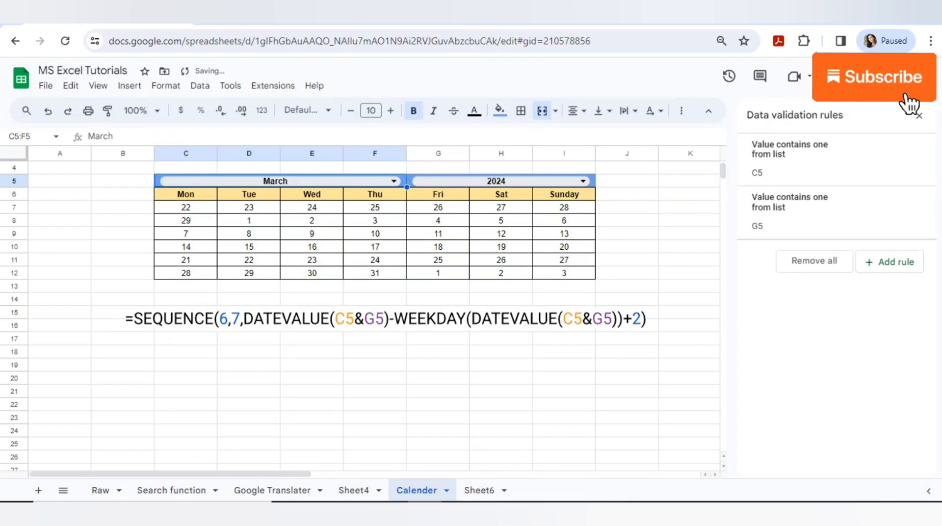
# Change the final term of the C7 formula to +2 and check the resulting date in H8.
pyautogui.click(312, 233)
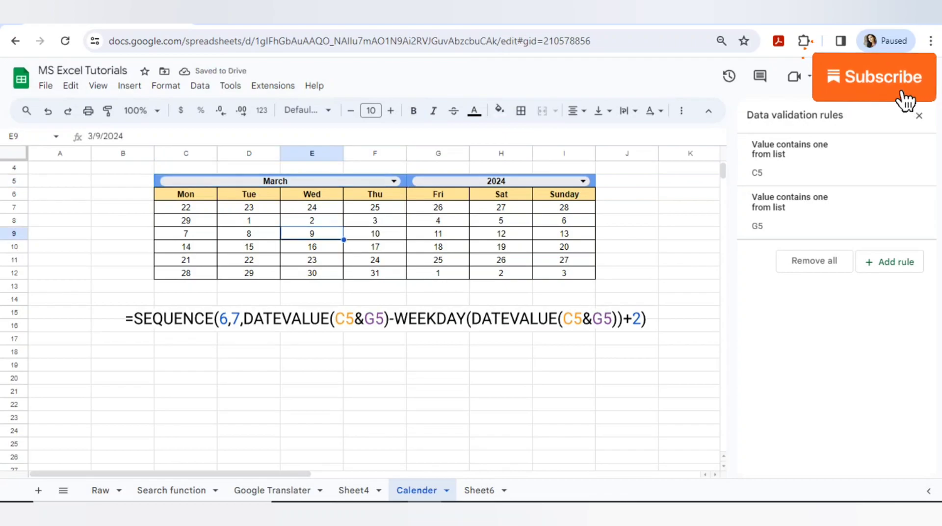
pyautogui.click(186, 208)
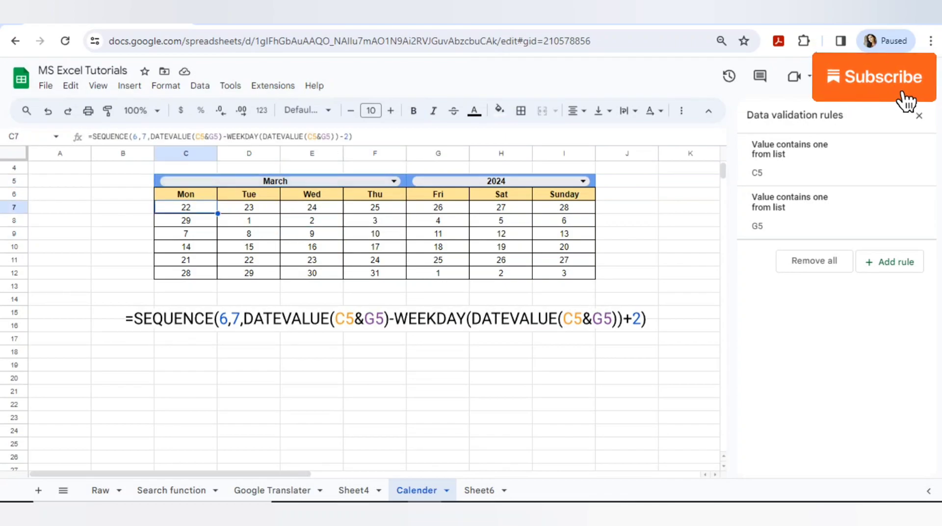
pyautogui.click(345, 137)
pyautogui.press('BackSpace')
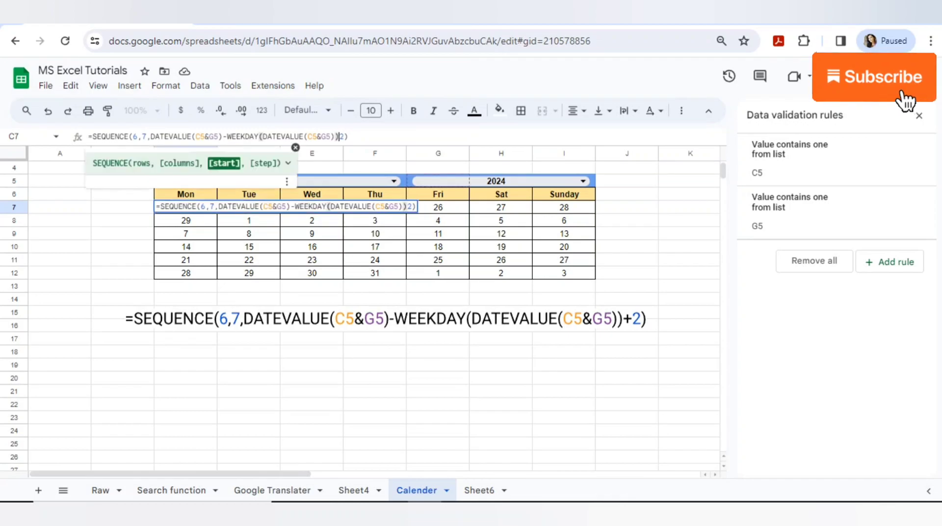
pyautogui.press('Return')
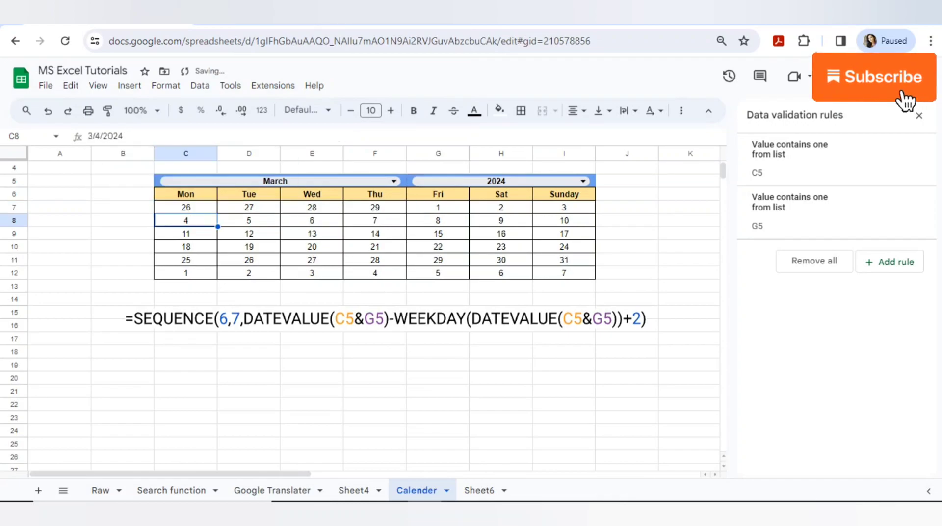
pyautogui.click(501, 221)
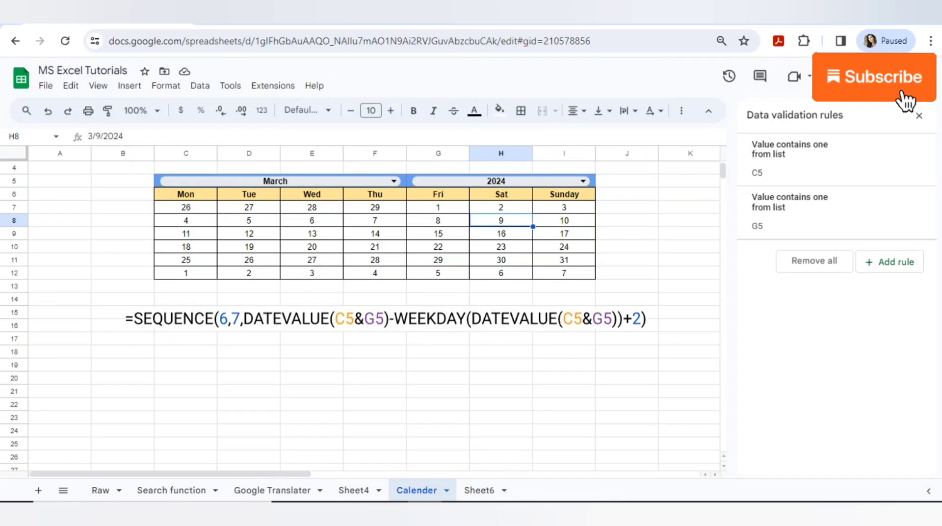
# Replace the first weekday heading in C6 with Sunday and fill the weekday series across to I6.
pyautogui.click(423, 319)
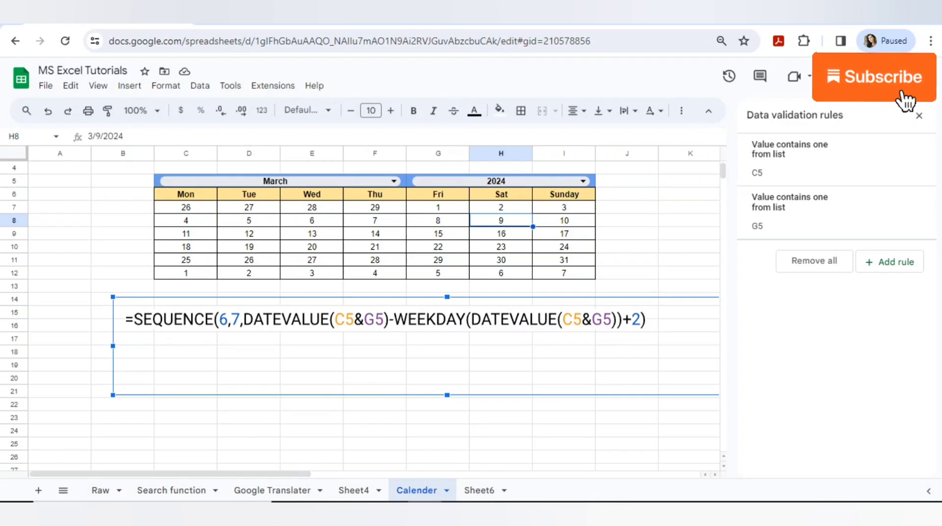
pyautogui.click(185, 194)
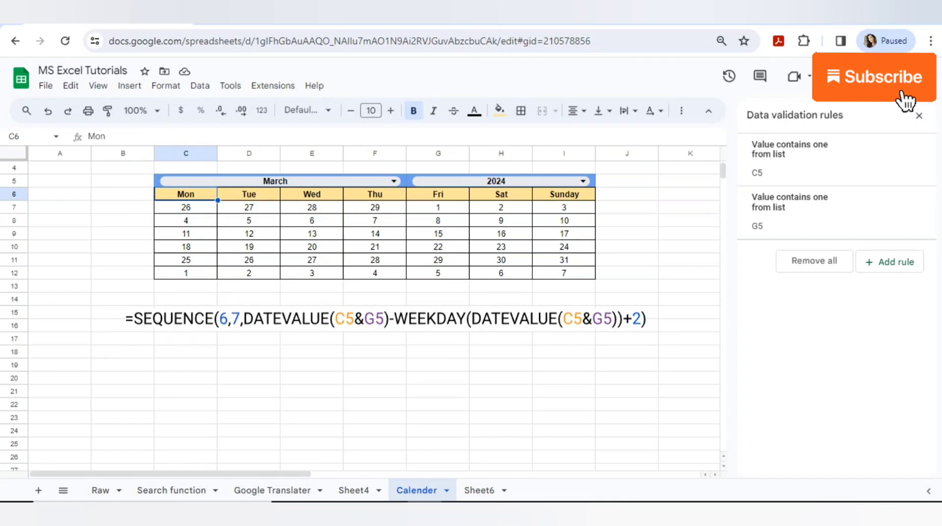
pyautogui.click(564, 195)
pyautogui.click(185, 195)
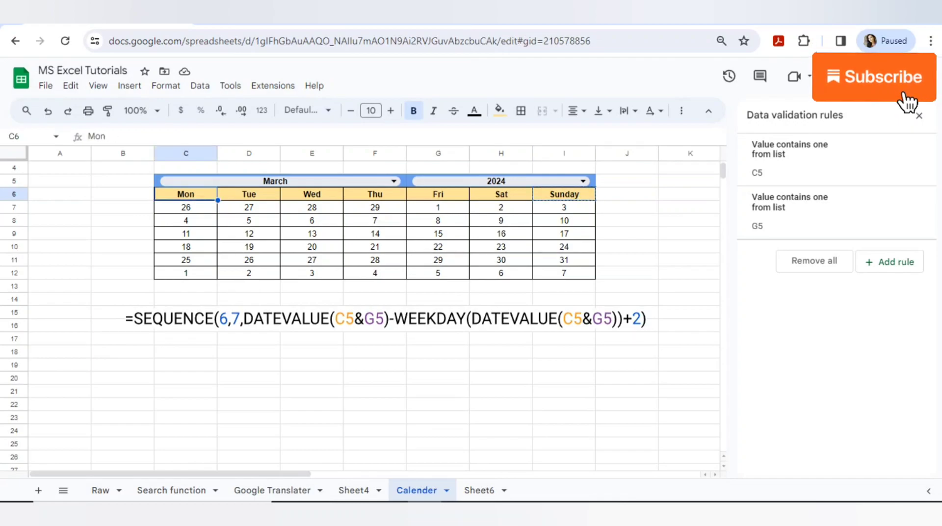
pyautogui.write('Sunday')
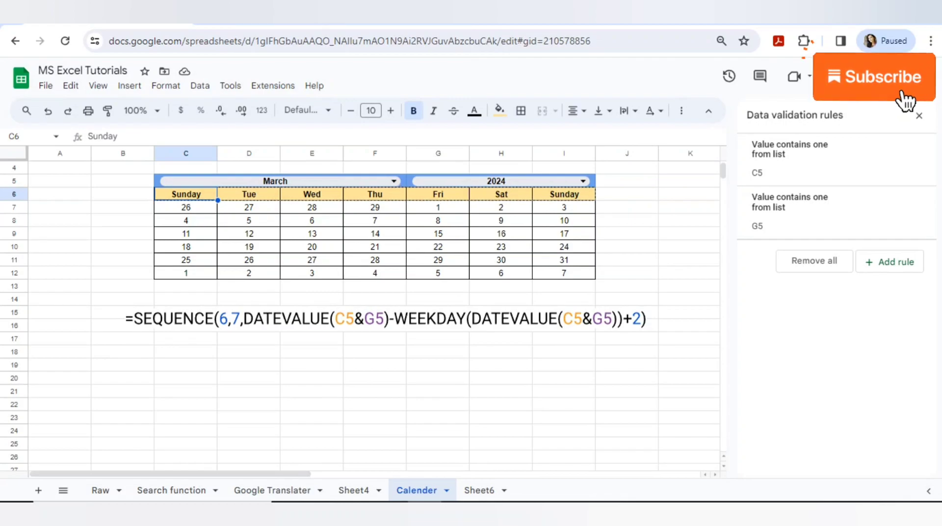
pyautogui.moveTo(218, 200); pyautogui.dragTo(564, 195)
# Examine the March dates from C7 across to H7 and in H8 against the new weekday headings.
pyautogui.click(185, 208)
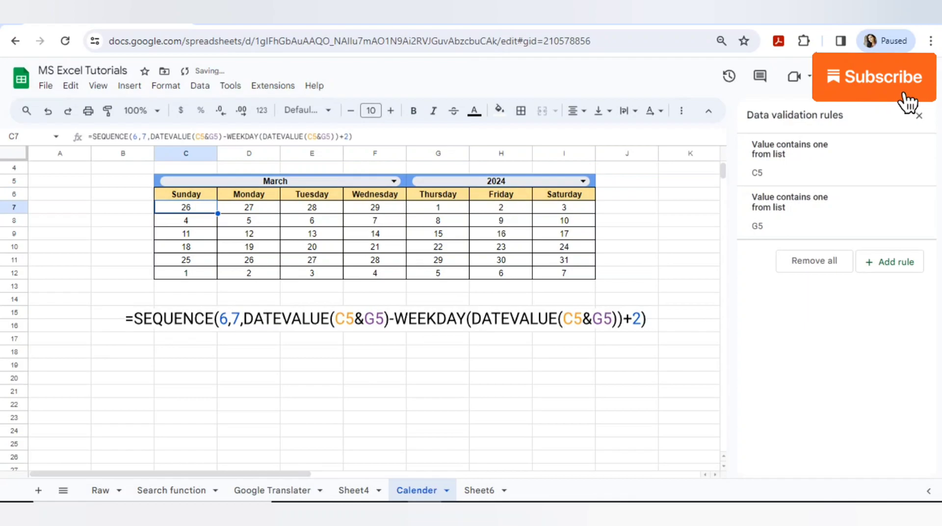
pyautogui.press('Right')
pyautogui.press('Right')
pyautogui.press('Right')
pyautogui.press('Right')
pyautogui.press('Right')
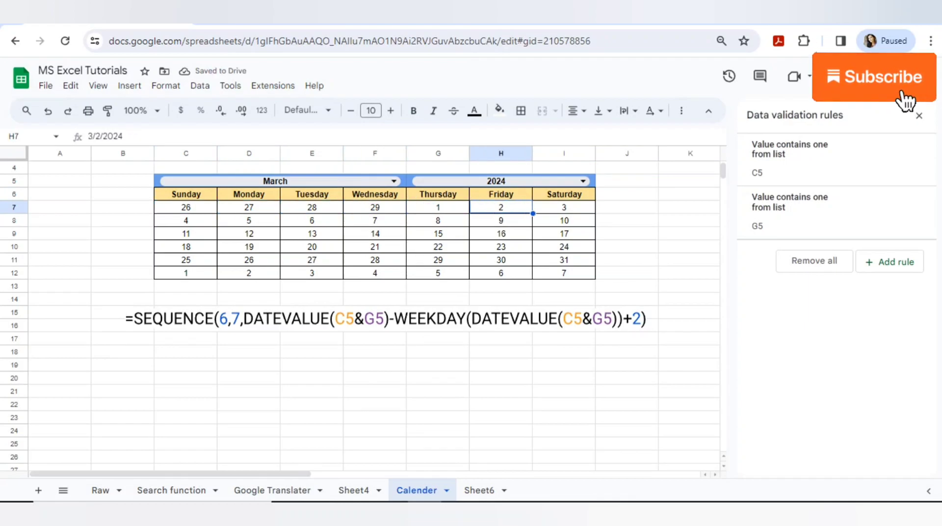
pyautogui.press('Down')
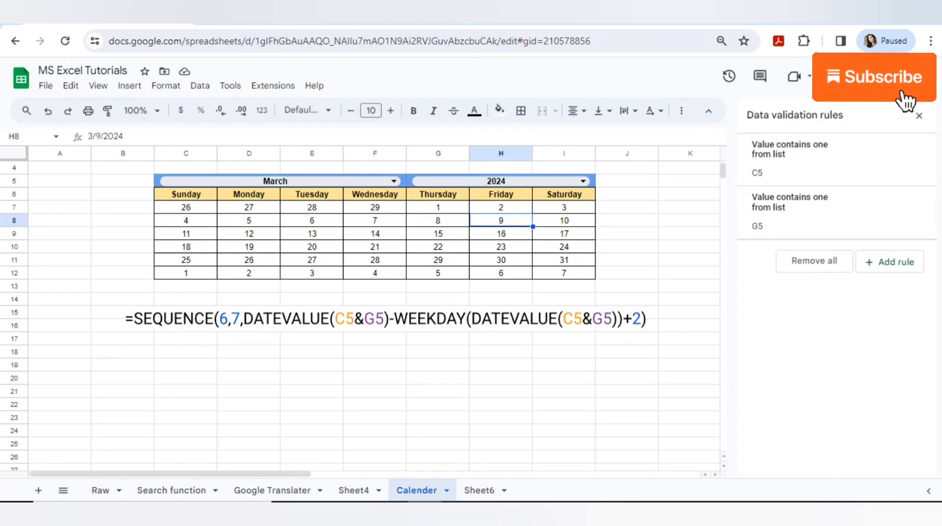
# Set the final offset in the C7 formula to +1 and check the dates along row 8 up to Saturday.
pyautogui.click(186, 207)
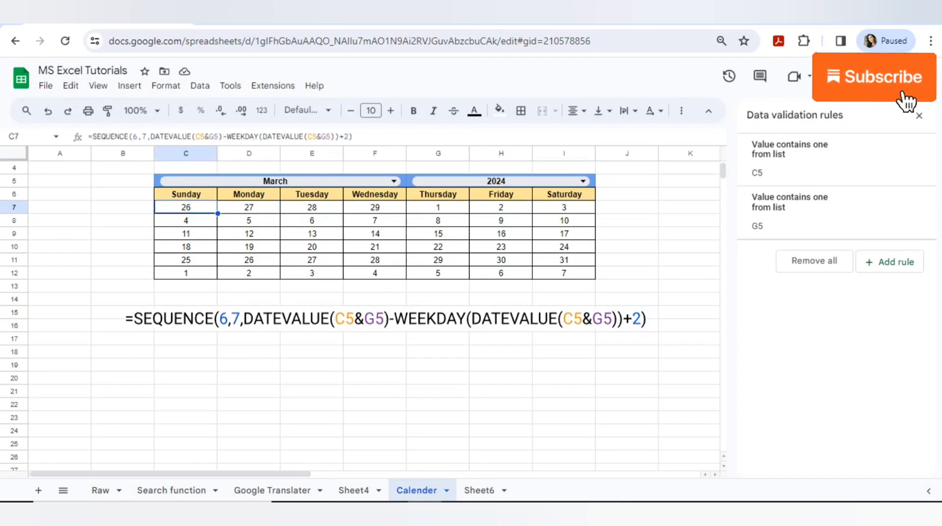
pyautogui.moveTo(349, 137); pyautogui.dragTo(344, 137)
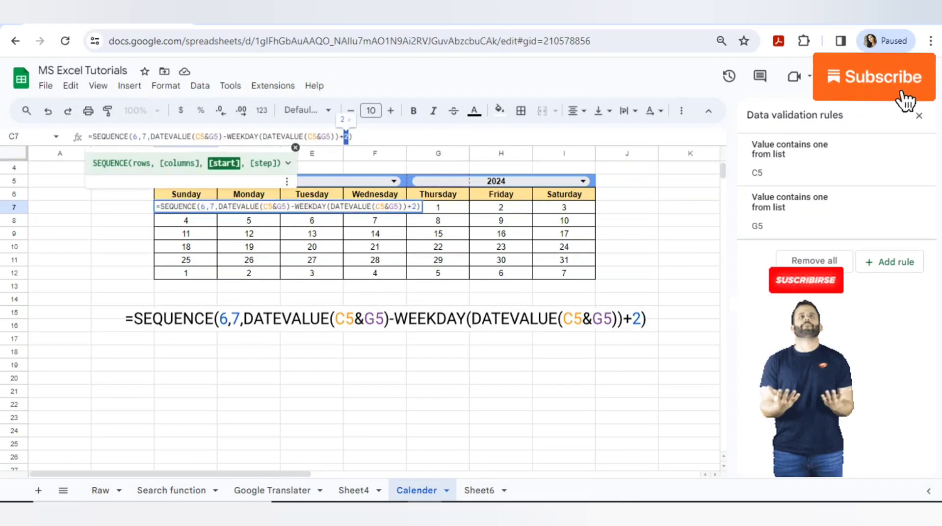
pyautogui.write('1')
pyautogui.press('Return')
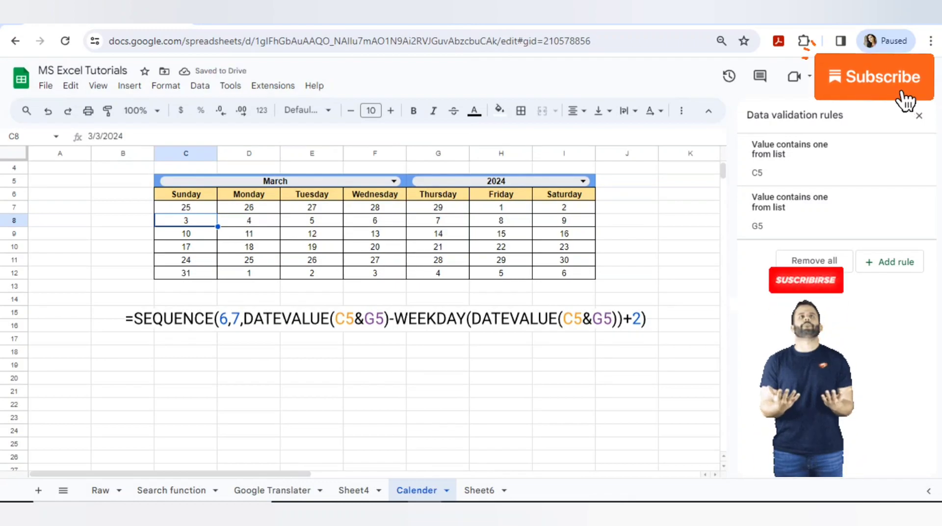
pyautogui.press('Right')
pyautogui.press('Right')
pyautogui.press('Right')
pyautogui.press('Right')
pyautogui.press('Right')
pyautogui.press('Right')
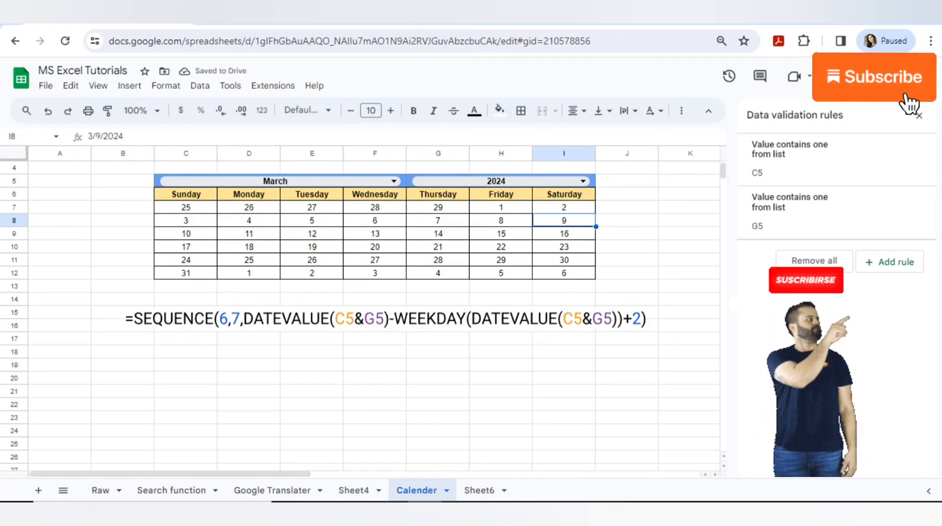